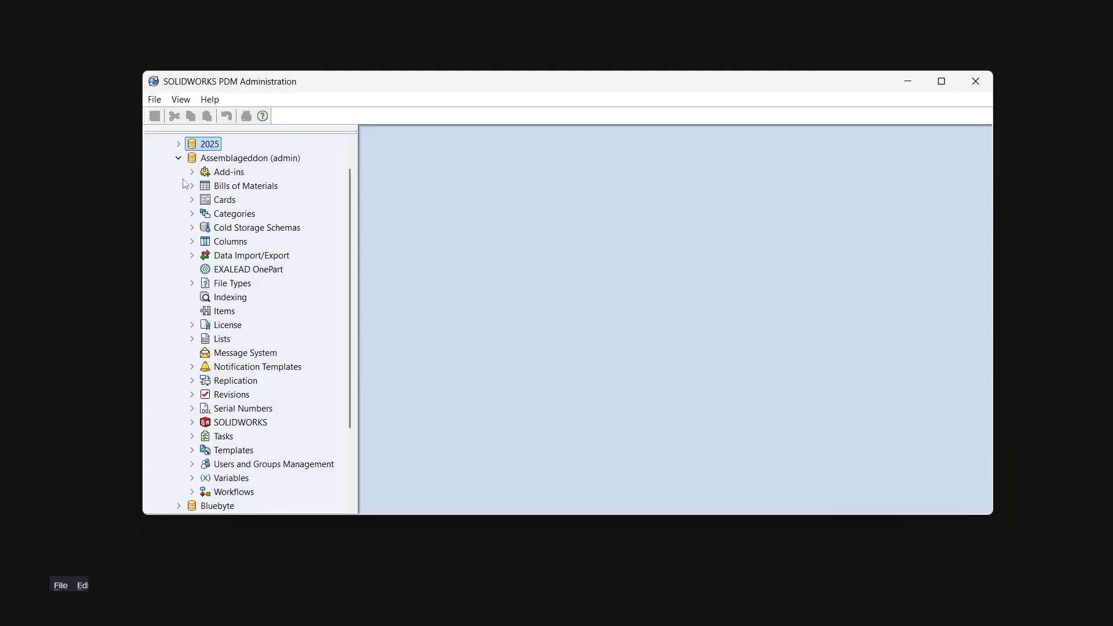
Open the Script Editor of the PDMShell add-in in the Assemblageddon vault.
{"action": "left_click", "coordinate": [192, 172]}
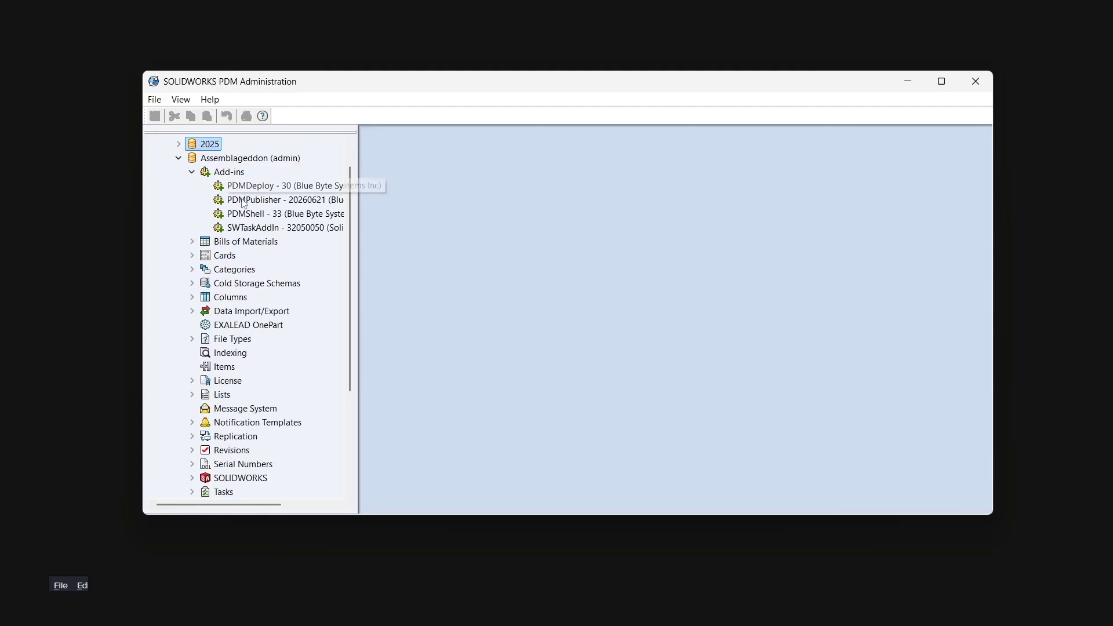
{"action": "right_click", "coordinate": [246, 219]}
{"action": "left_click", "coordinate": [279, 293]}
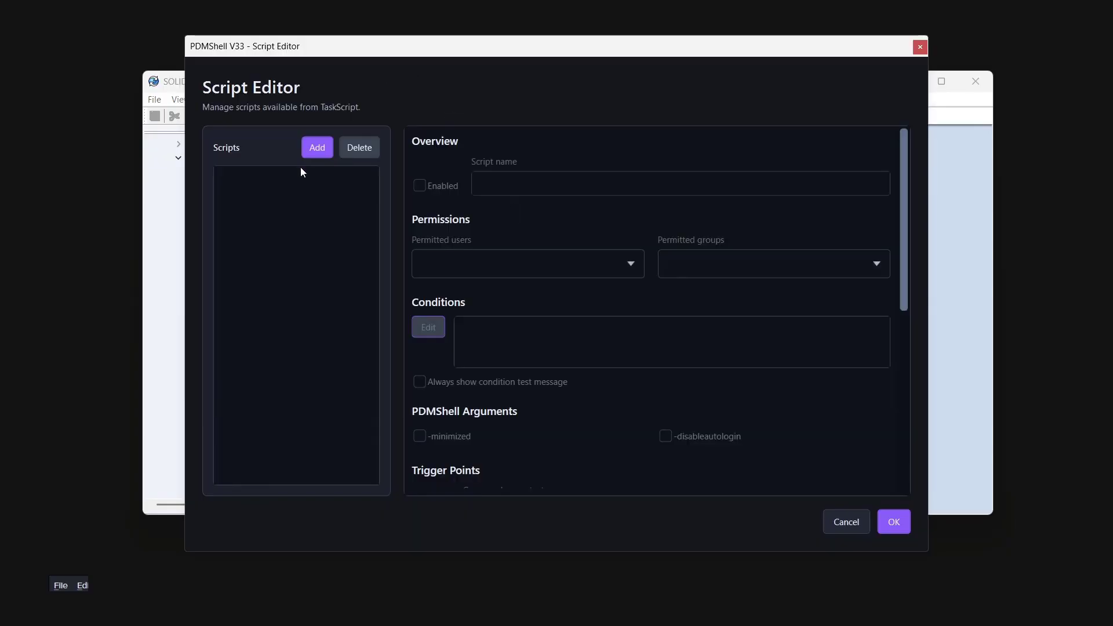
Add a new script and name it "Remove All Text After -".
{"action": "left_click", "coordinate": [307, 152]}
{"action": "left_click", "coordinate": [564, 181]}
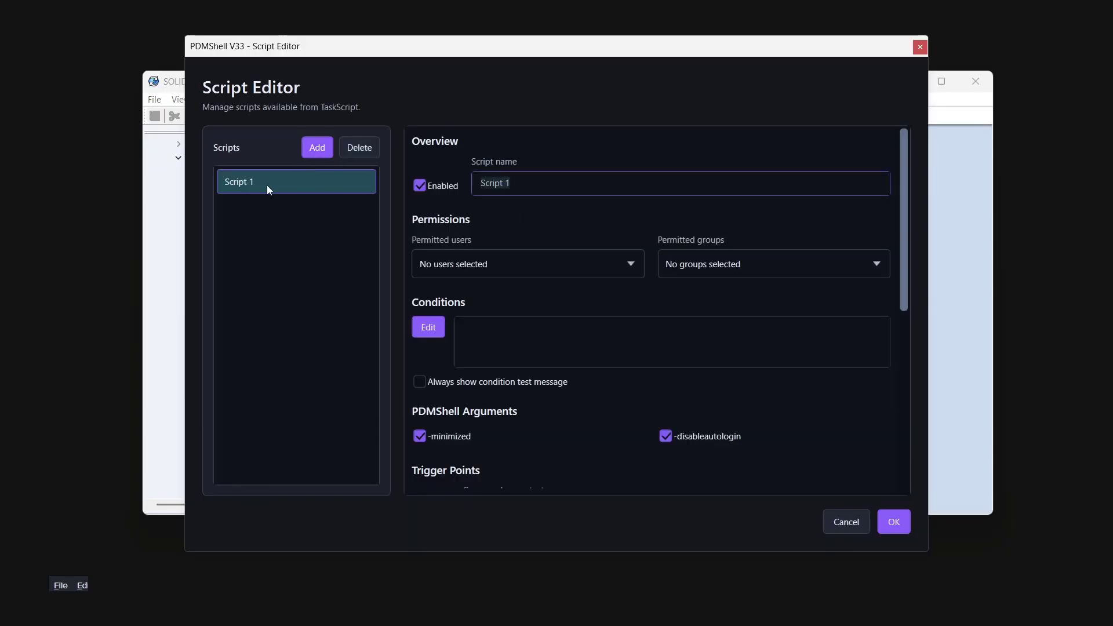
{"action": "type", "text": "Rename All Text"}
{"action": "key", "text": "ctrl+a"}
{"action": "type", "text": "Remove All Te"}
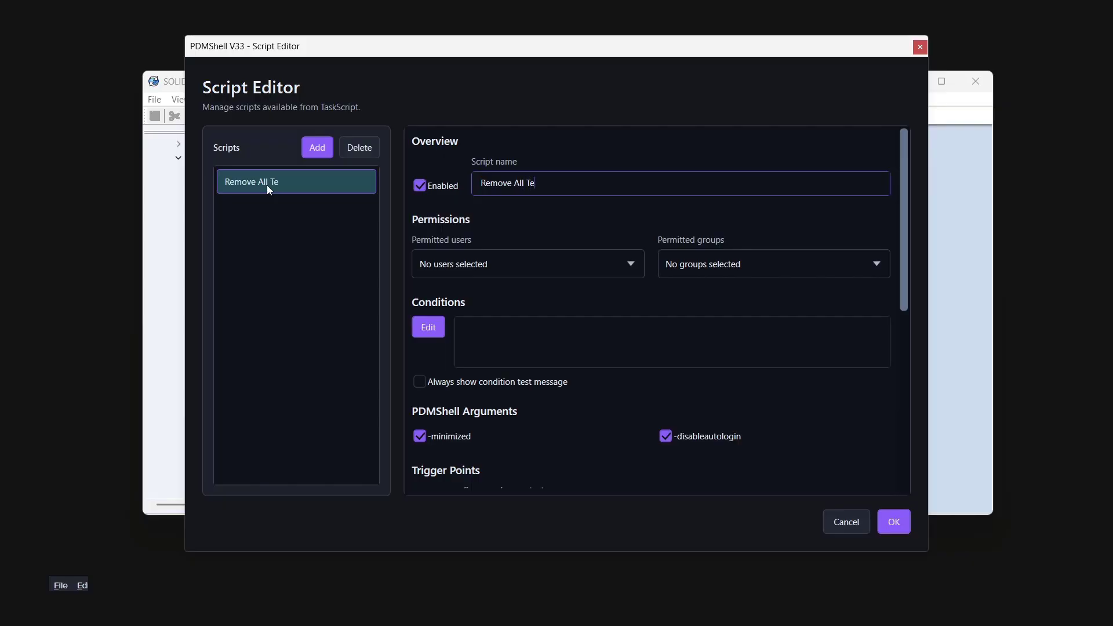
{"action": "type", "text": "xt After -"}
Permit the Admin user and the Admin Group to use the script.
{"action": "left_click", "coordinate": [443, 261]}
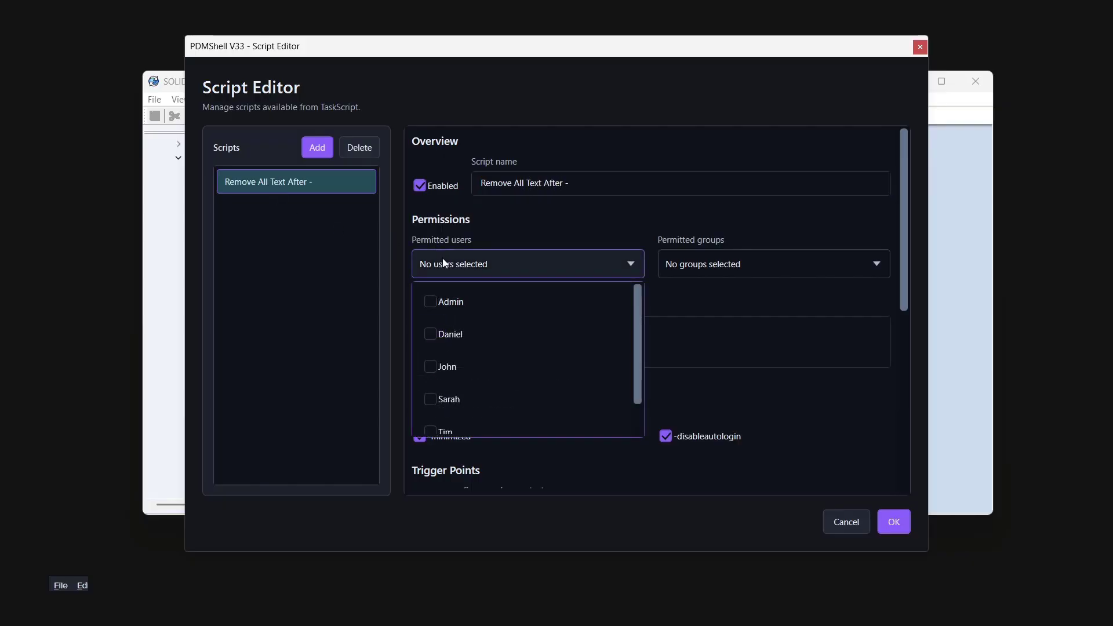
{"action": "left_click", "coordinate": [456, 304]}
{"action": "left_click", "coordinate": [846, 264]}
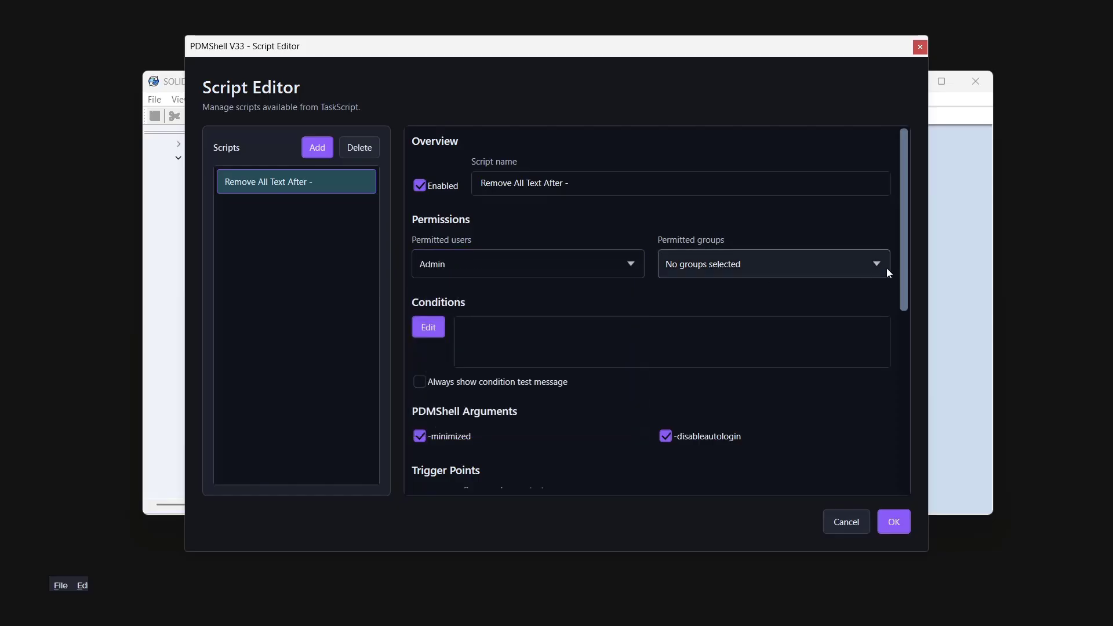
{"action": "left_click", "coordinate": [887, 267]}
{"action": "scroll", "coordinate": [699, 352], "scroll_direction": "down", "scroll_amount": 2}
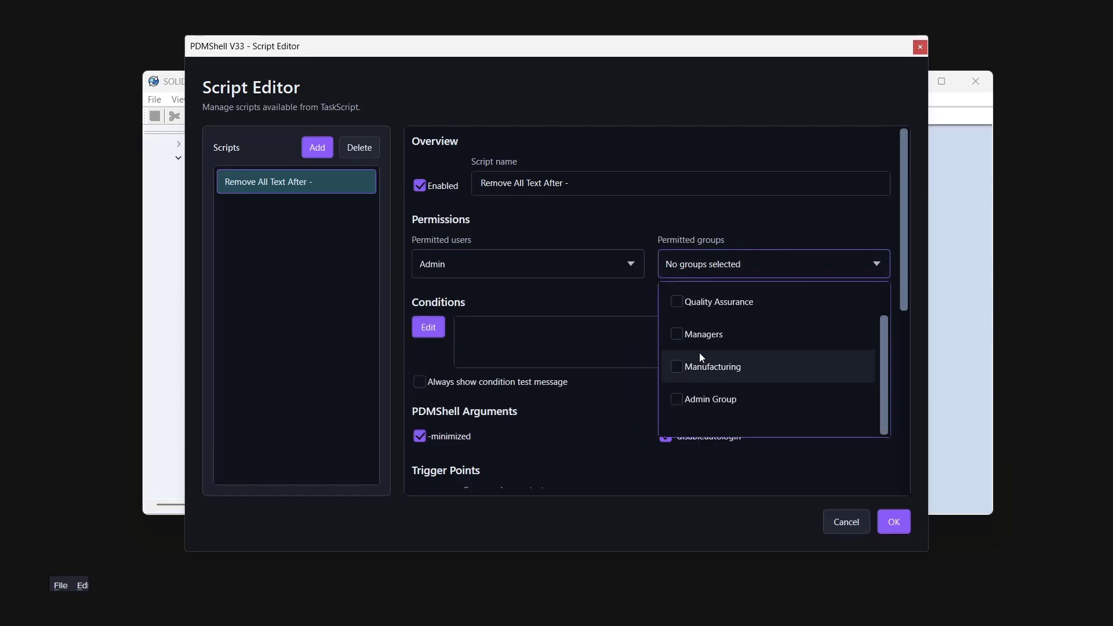
{"action": "left_click", "coordinate": [676, 398]}
{"action": "left_click", "coordinate": [443, 287]}
Turn off -disableautologin, enable the Menu trigger and set its command menu text to "Scripts\Remove All Text After -".
{"action": "left_click_drag", "start_coordinate": [902, 246], "coordinate": [902, 294]}
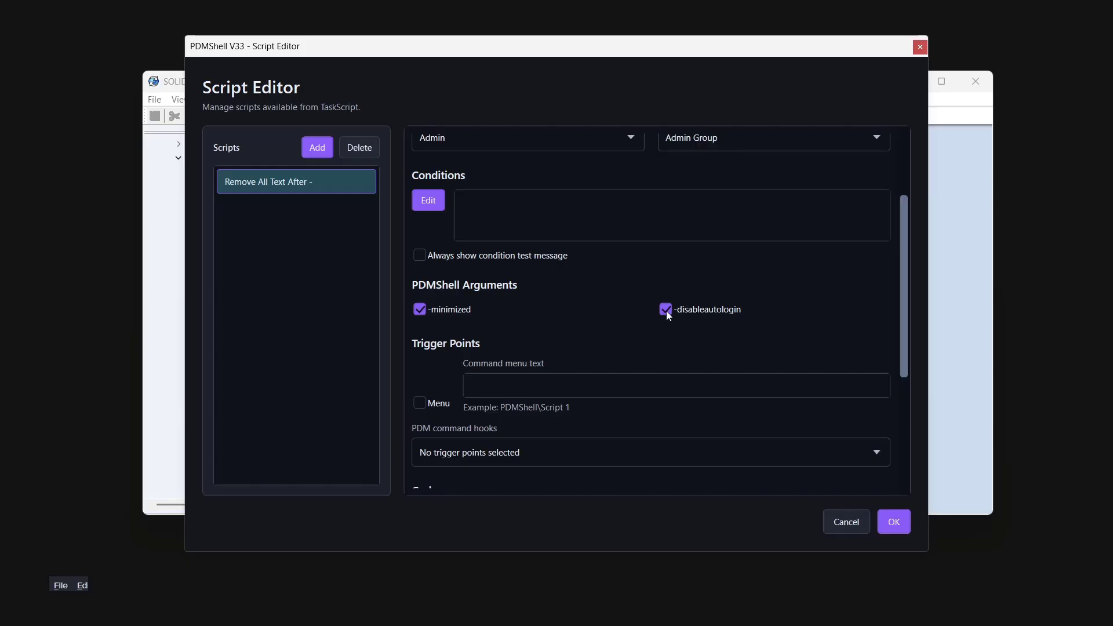
{"action": "left_click_drag", "start_coordinate": [902, 304], "coordinate": [908, 371]}
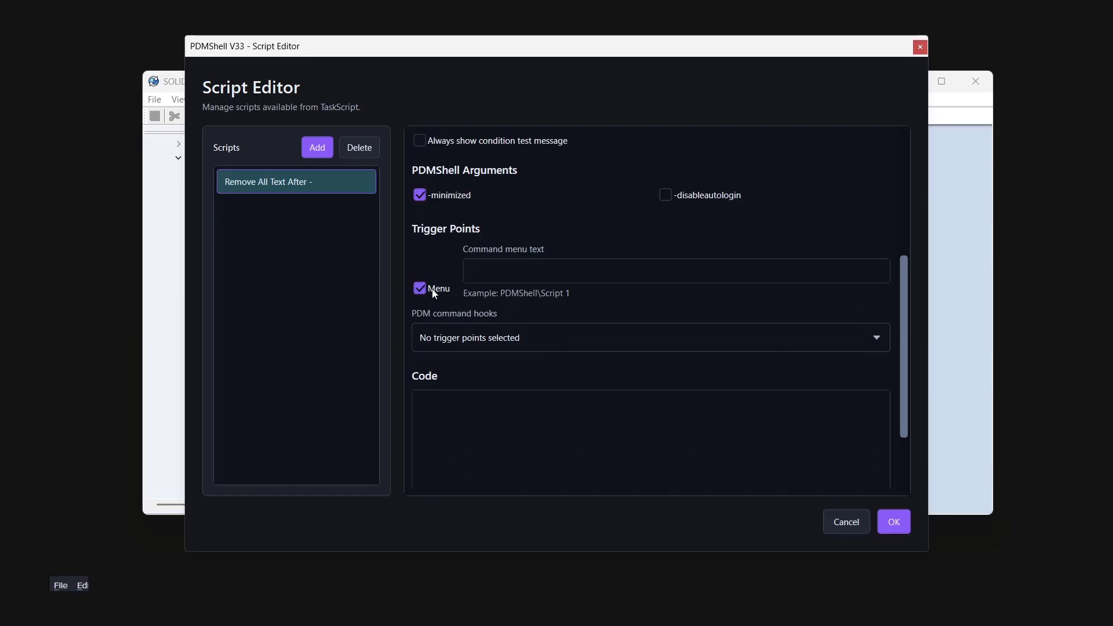
{"action": "left_click", "coordinate": [523, 275]}
{"action": "type", "text": "Scripts\\"}
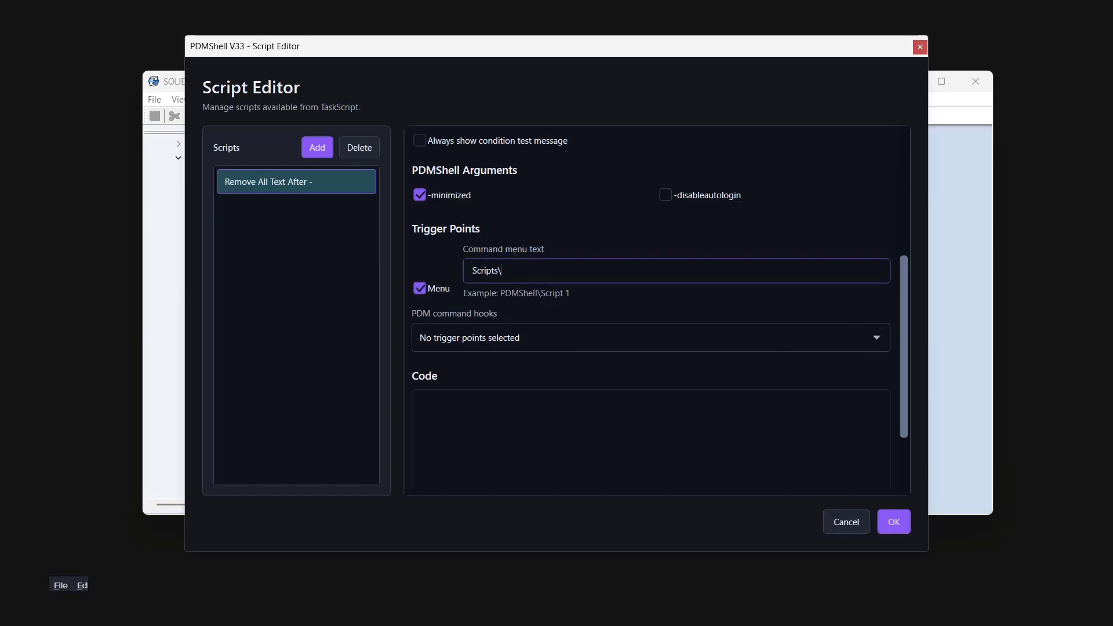
{"action": "scroll", "coordinate": [526, 203], "scroll_direction": "up", "scroll_amount": 4}
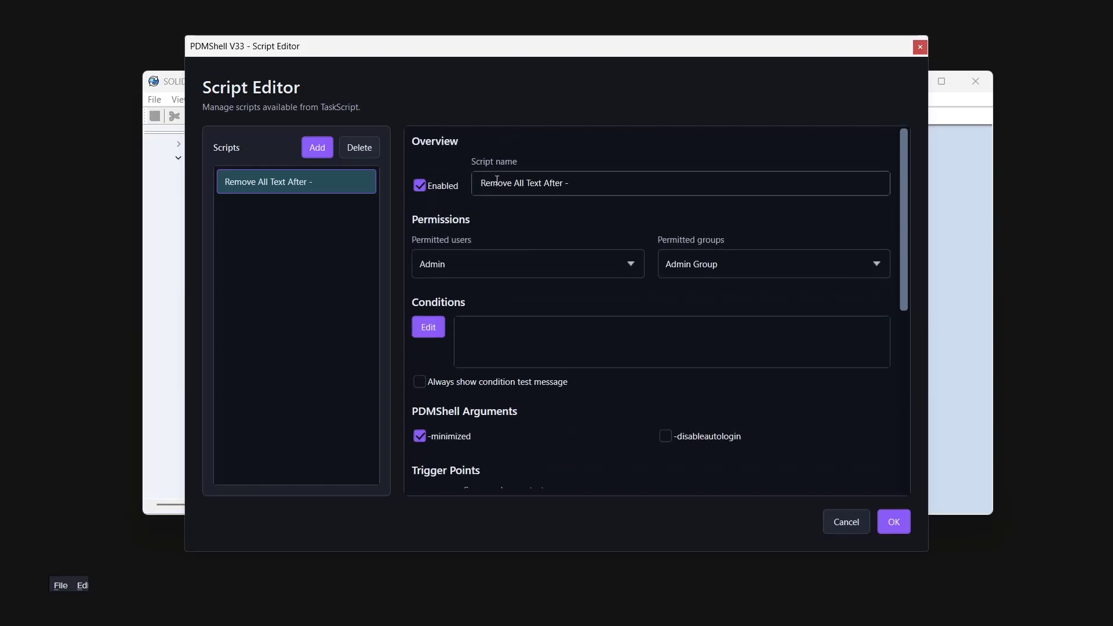
{"action": "scroll", "coordinate": [519, 305], "scroll_direction": "down", "scroll_amount": 4}
{"action": "type", "text": "\\"}
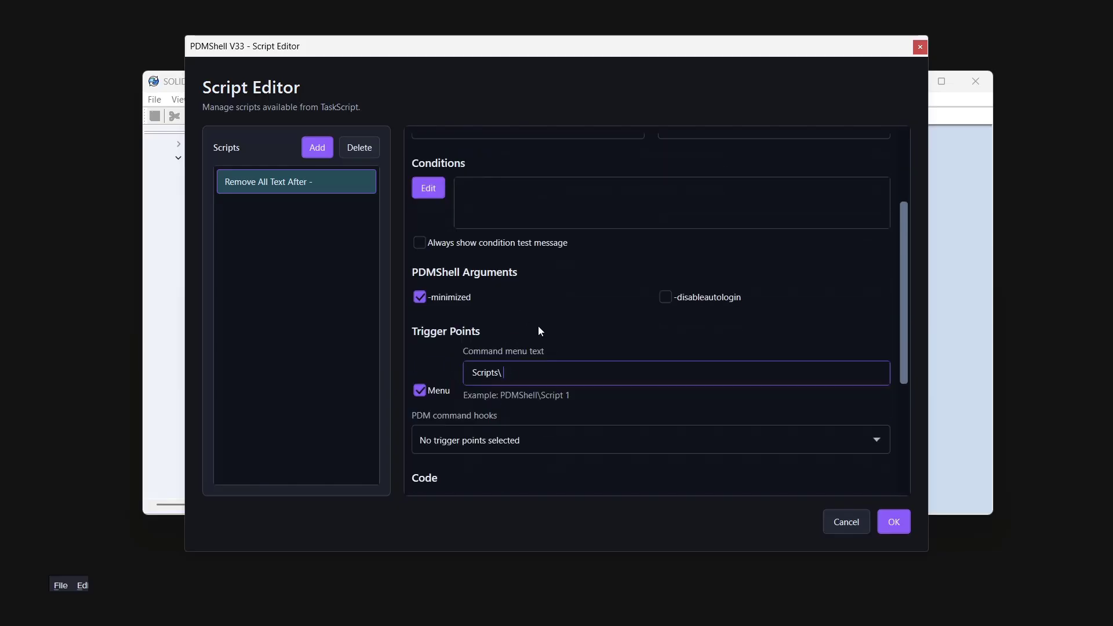
{"action": "type", "text": "Remove All Text After -"}
View the PDM command hooks available for the script without selecting any.
{"action": "scroll", "coordinate": [555, 335], "scroll_direction": "down", "scroll_amount": 2}
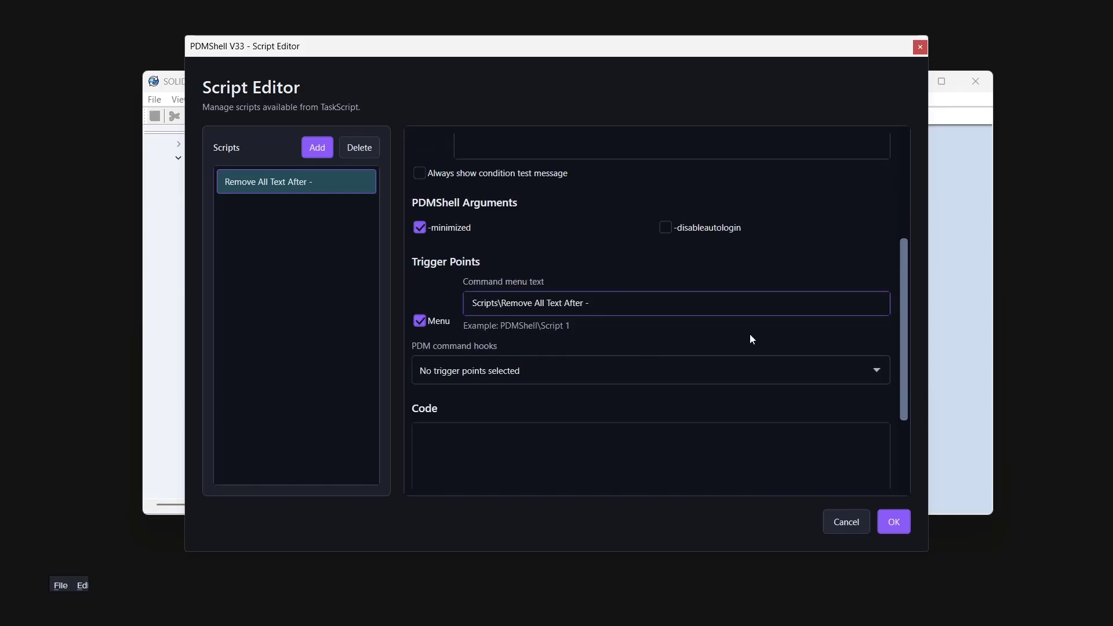
{"action": "left_click_drag", "start_coordinate": [903, 347], "coordinate": [905, 371]}
{"action": "left_click", "coordinate": [879, 326]}
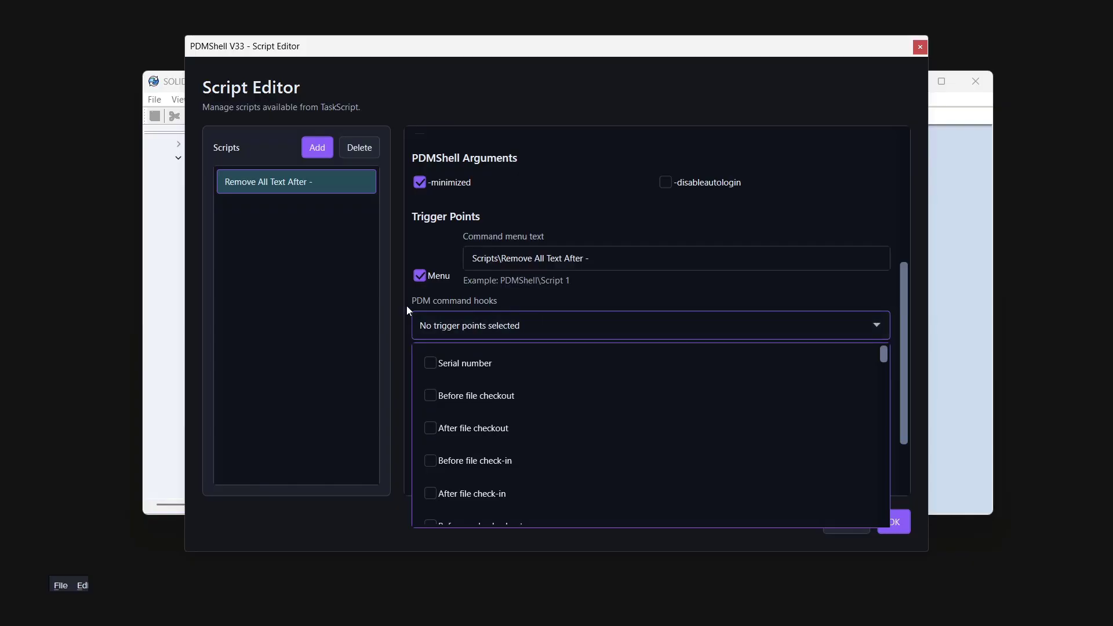
{"action": "left_click", "coordinate": [906, 332]}
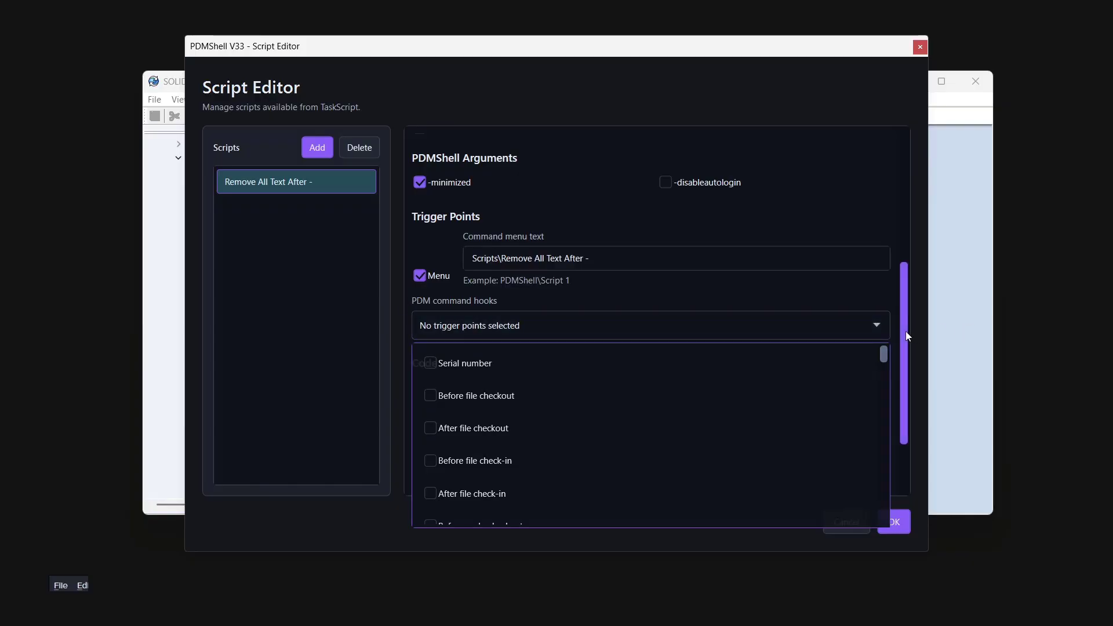
{"action": "scroll", "coordinate": [904, 388], "scroll_direction": "down", "scroll_amount": 1}
Open the script's code for editing in PDMShell and log in to the Assemblageddon vault with the account password.
{"action": "left_click_drag", "start_coordinate": [903, 386], "coordinate": [902, 430]}
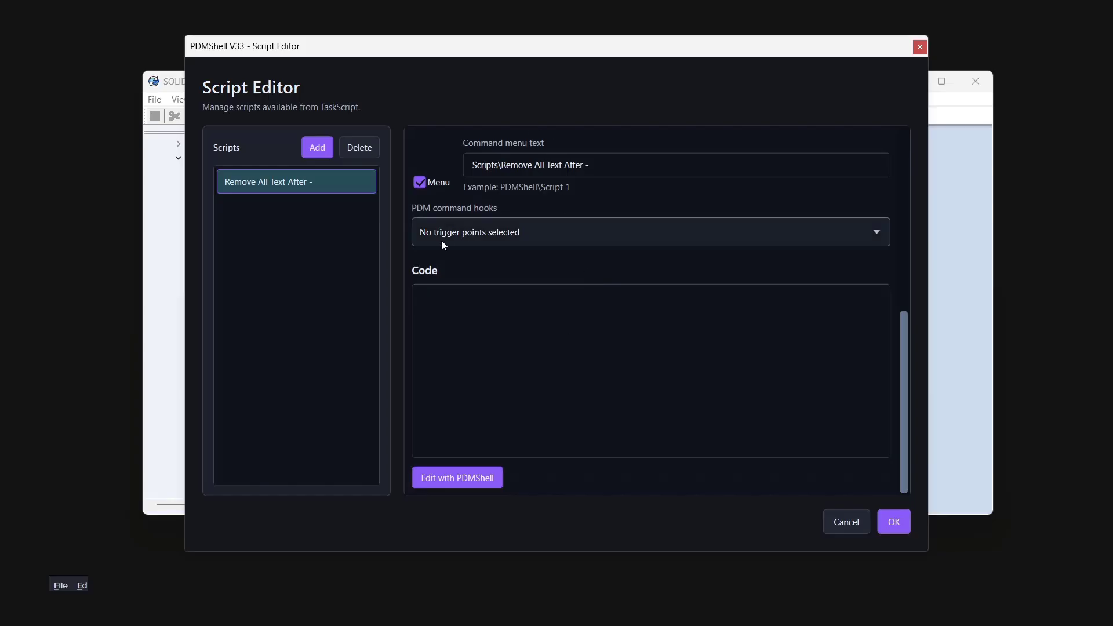
{"action": "left_click", "coordinate": [440, 299]}
{"action": "left_click", "coordinate": [458, 477]}
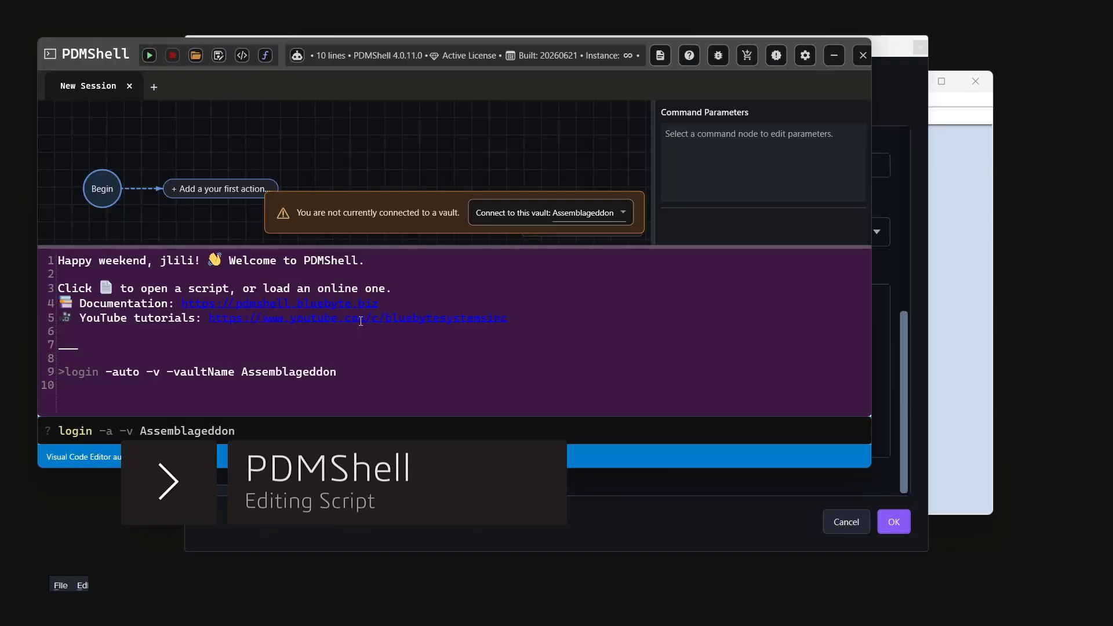
{"action": "type", "text": "*****"}
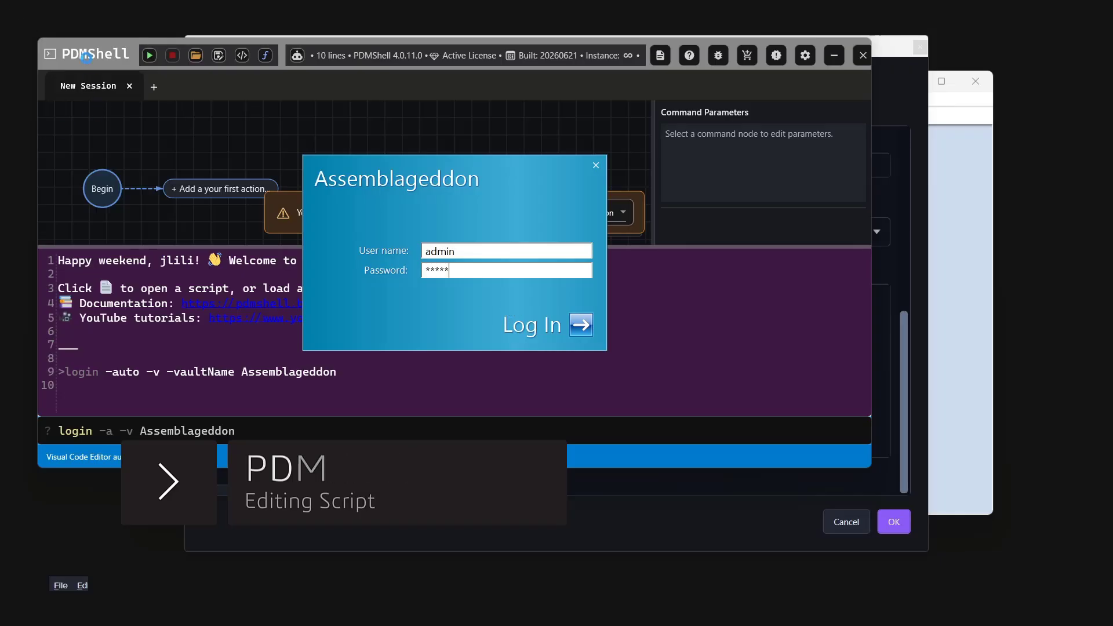
{"action": "key", "text": "Return"}
Try to add a Rename file action with its filePath set to $localPath.
{"action": "left_click_drag", "start_coordinate": [85, 58], "coordinate": [124, 72]}
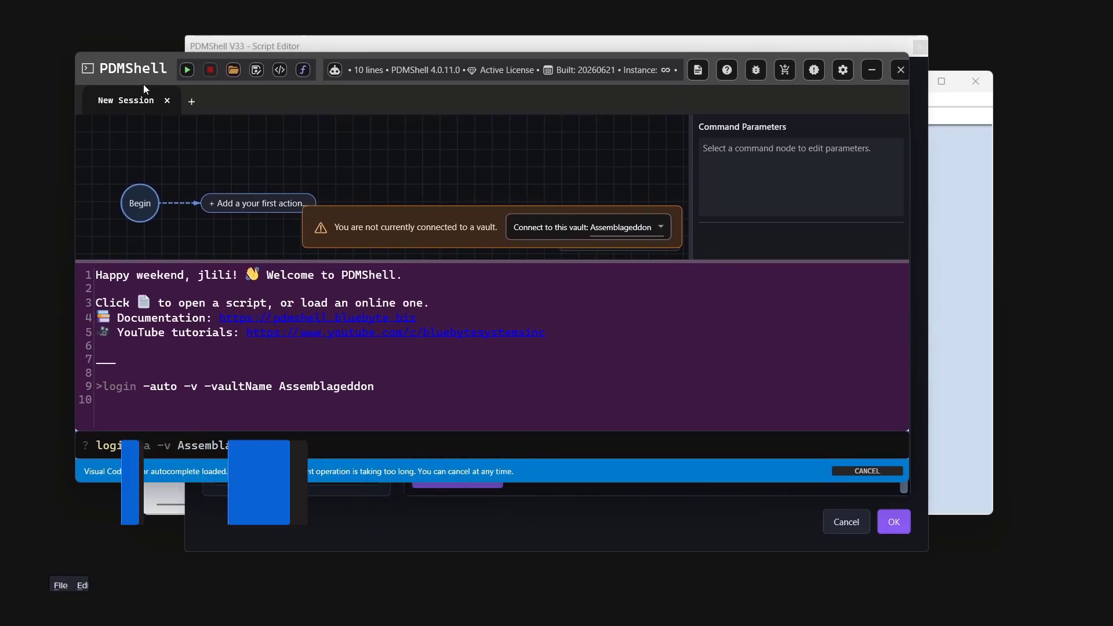
{"action": "left_click", "coordinate": [269, 203]}
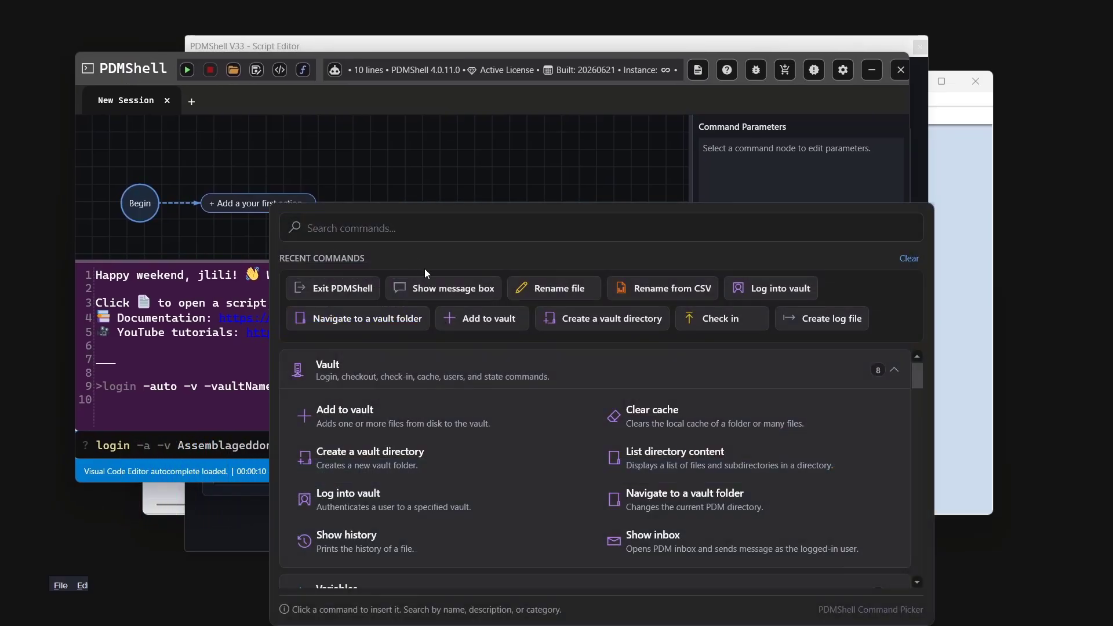
{"action": "type", "text": "reanm"}
{"action": "key", "text": "BackSpace"}
{"action": "key", "text": "BackSpace"}
{"action": "key", "text": "BackSpace"}
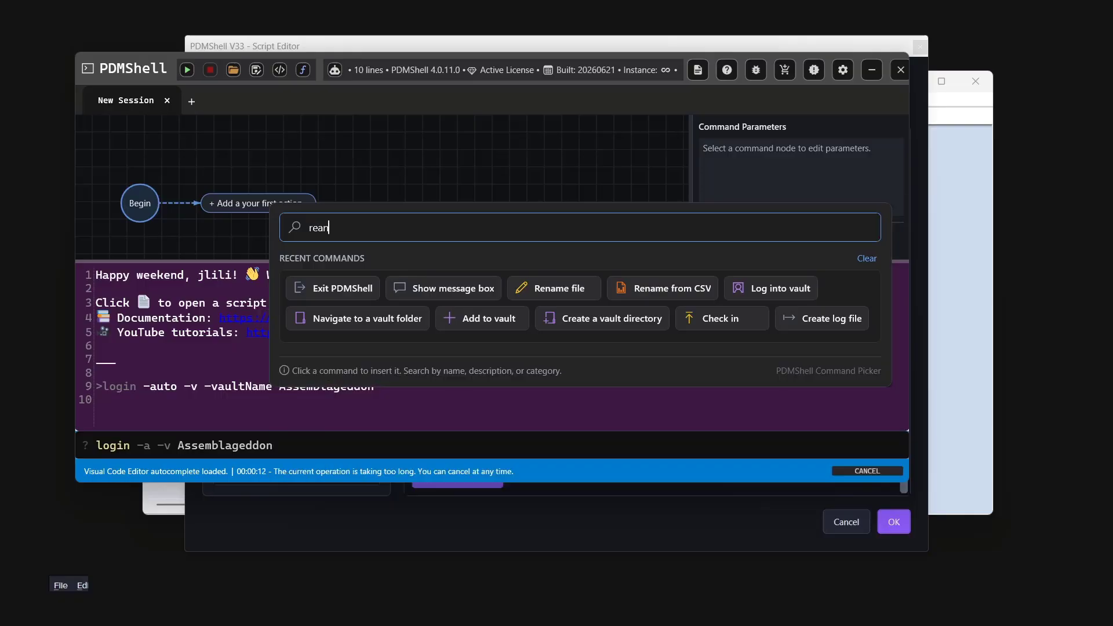
{"action": "type", "text": "name"}
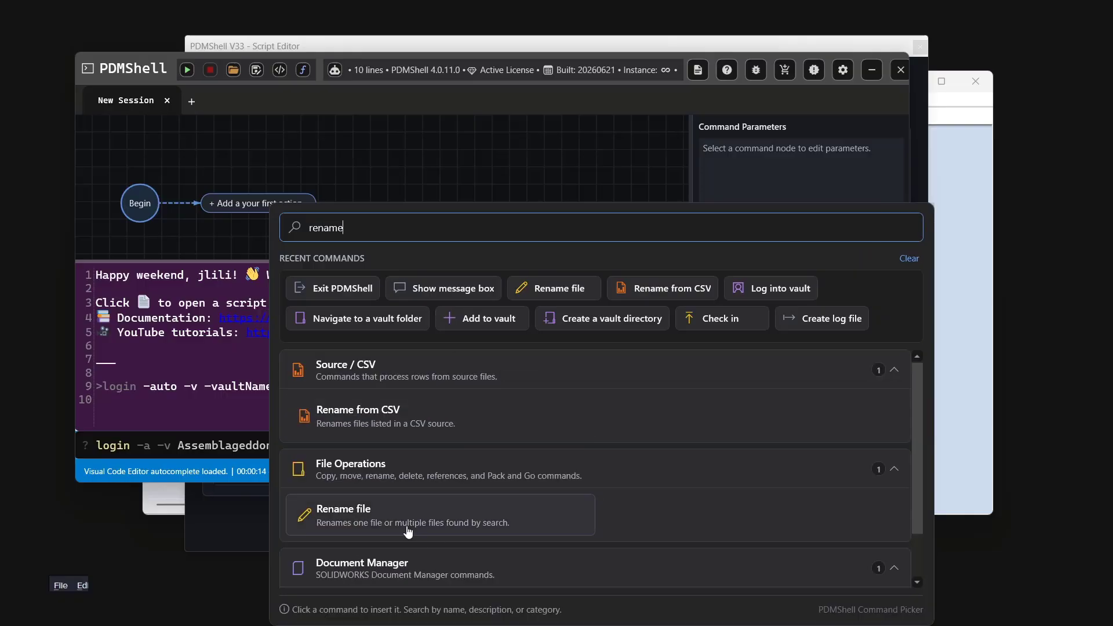
{"action": "left_click", "coordinate": [477, 525]}
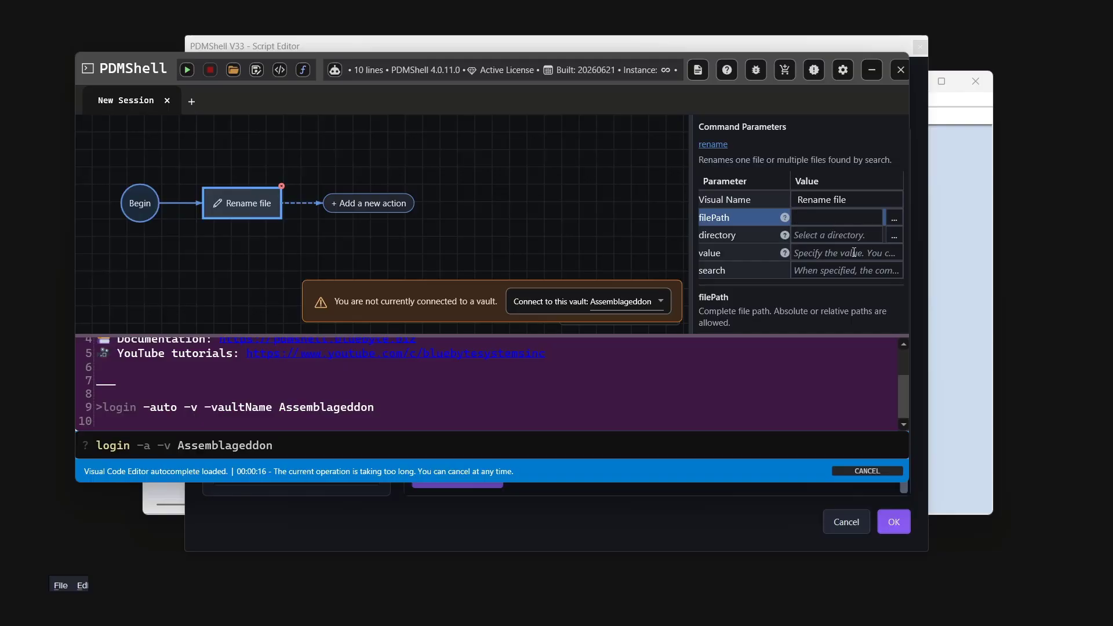
{"action": "type", "text": "$"}
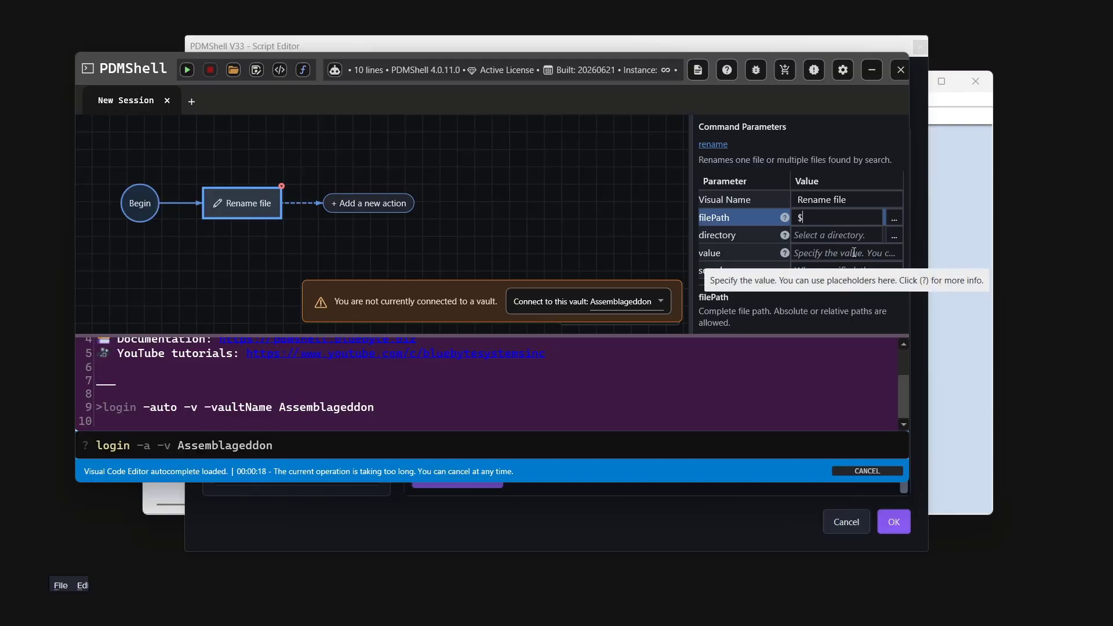
{"action": "type", "text": "localPath"}
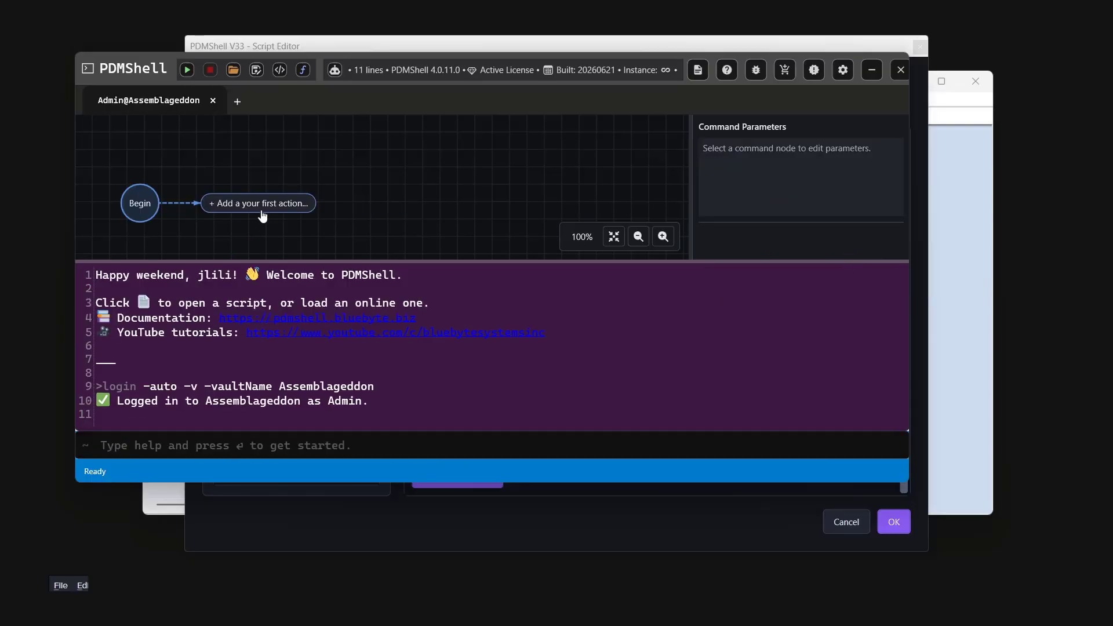
Add a Rename file action with filePath $localPath and value ${before($fileNameWithoutExtension,-)}$extension.
{"action": "left_click_drag", "start_coordinate": [262, 216], "coordinate": [280, 174]}
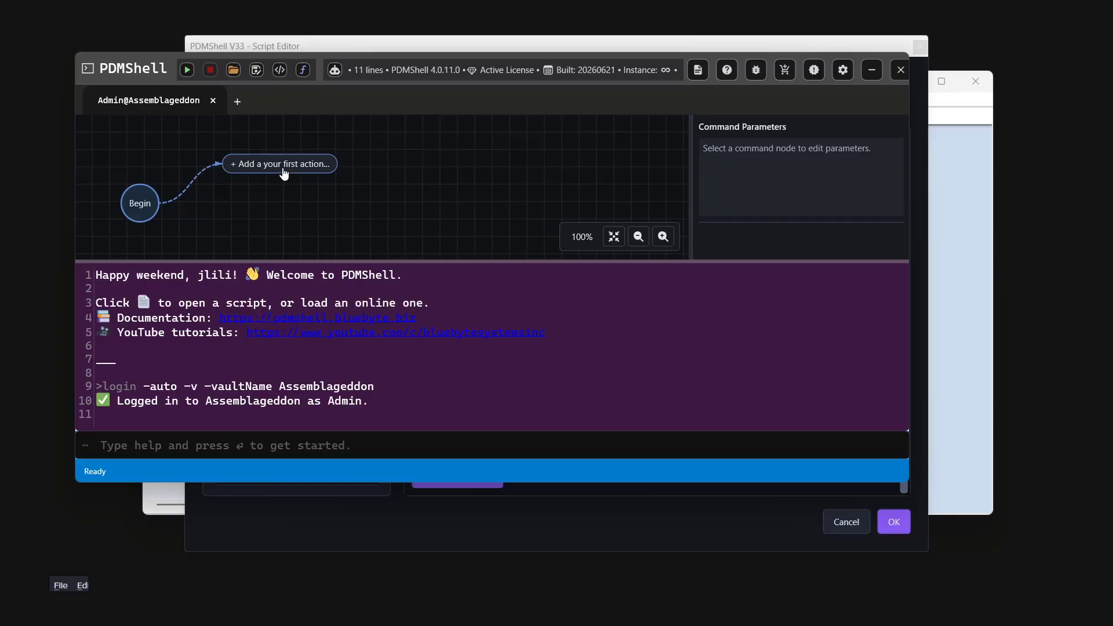
{"action": "left_click", "coordinate": [283, 169]}
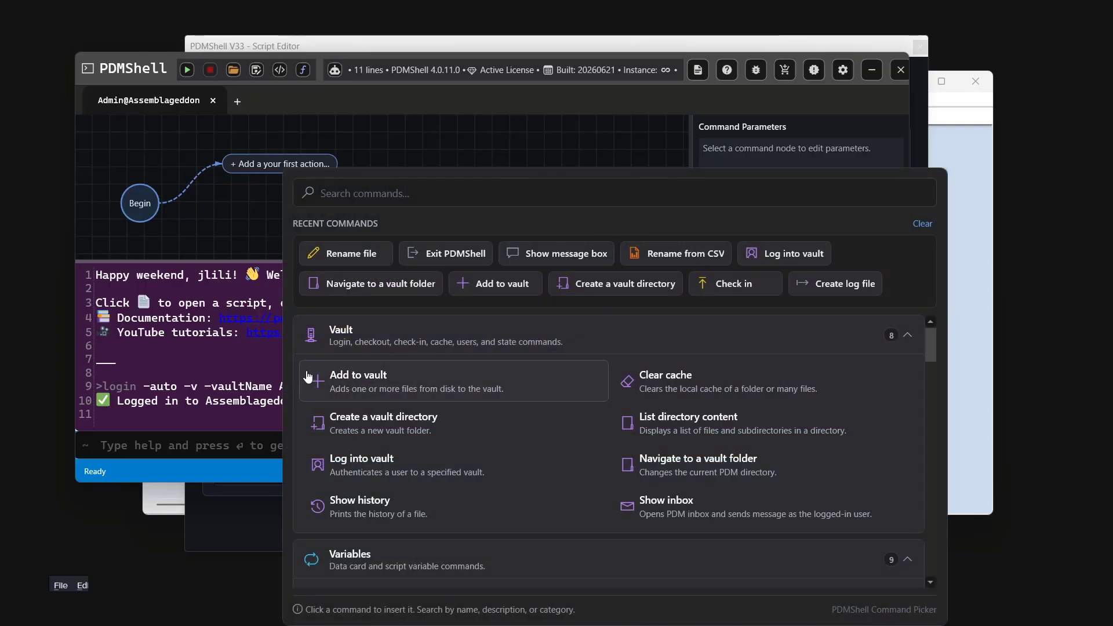
{"action": "left_click", "coordinate": [336, 197]}
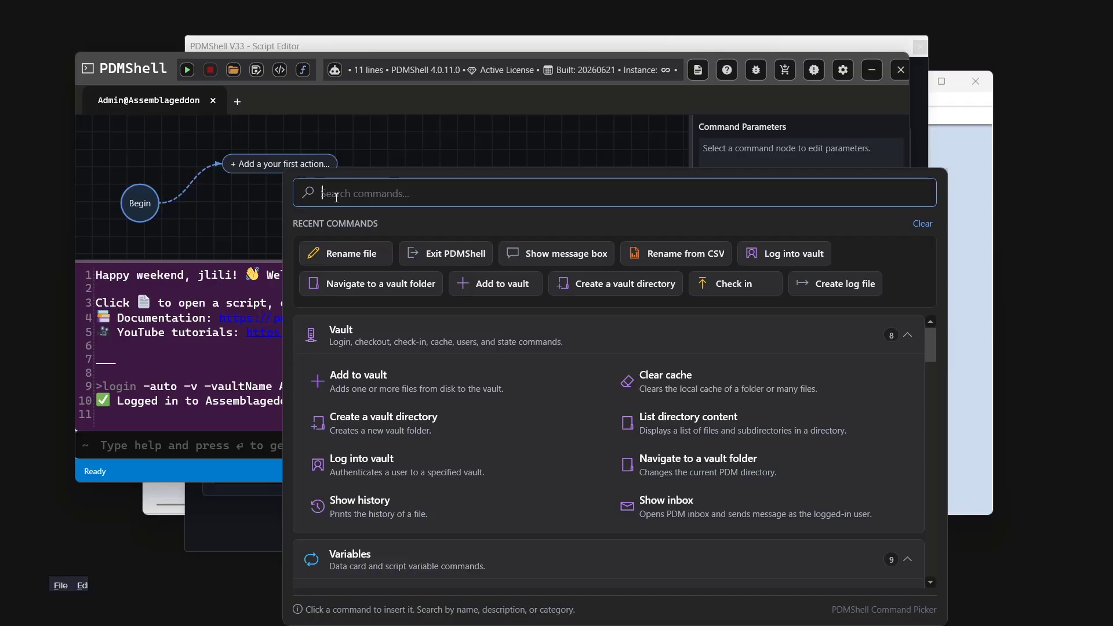
{"action": "left_click", "coordinate": [352, 262]}
{"action": "left_click", "coordinate": [818, 217]}
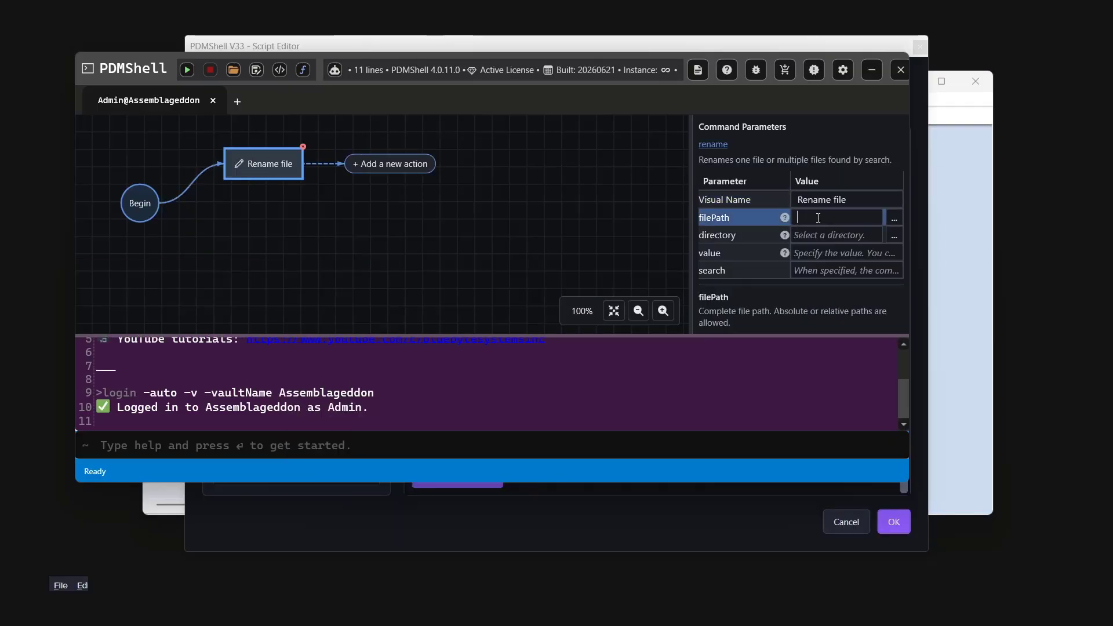
{"action": "type", "text": "$localPath"}
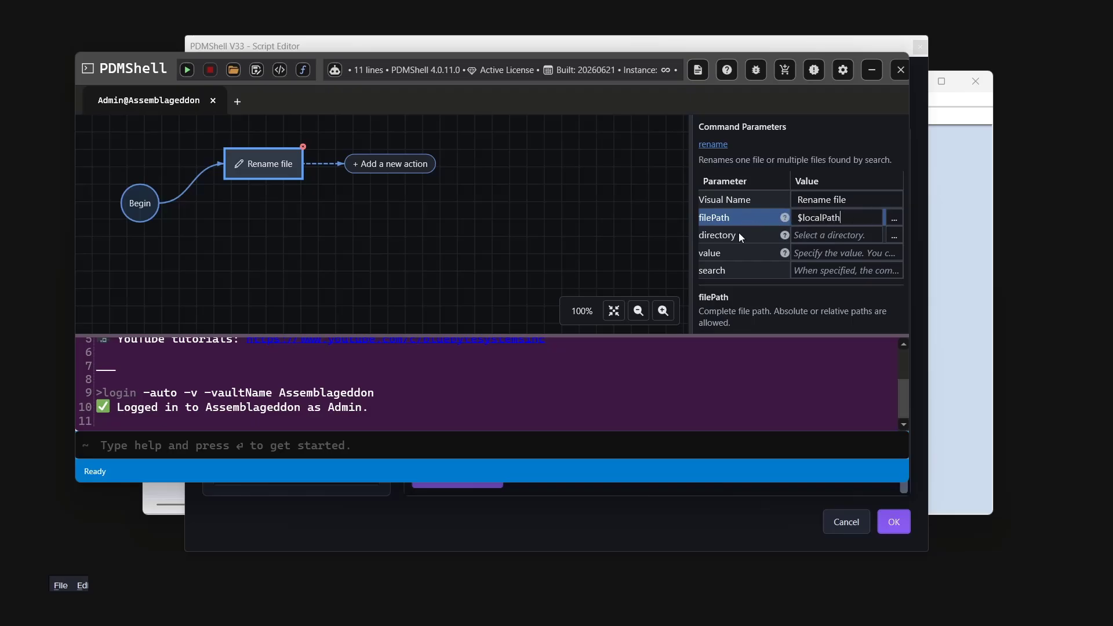
{"action": "left_click", "coordinate": [812, 255]}
{"action": "key", "text": "ctrl+v"}
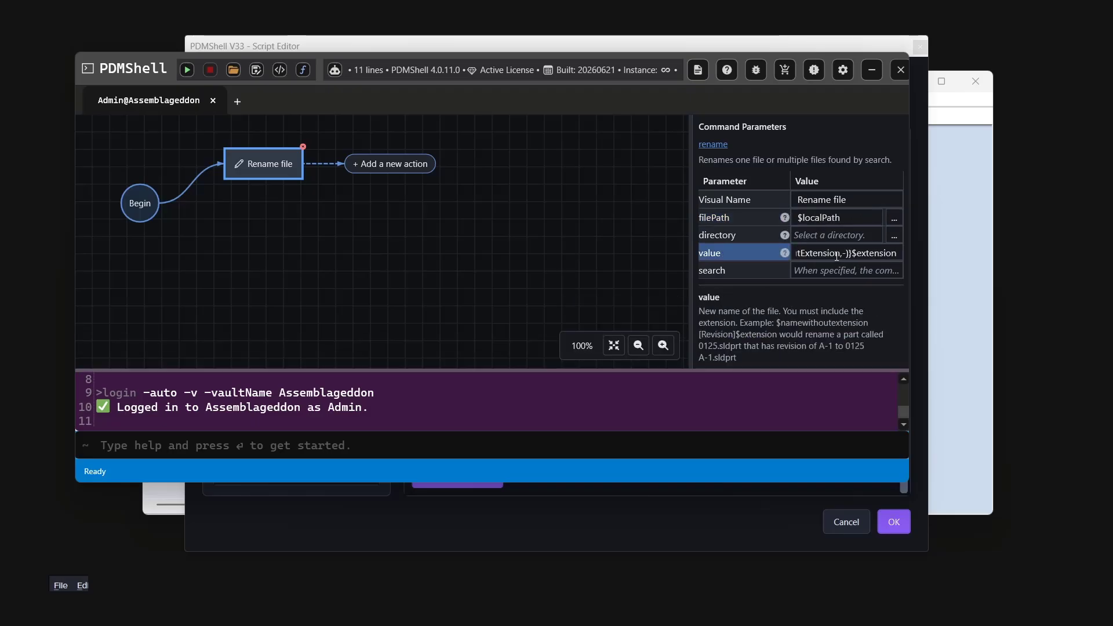
Copy the whole value expression of the Rename file action and open the Expression Evaluator.
{"action": "key", "text": "ctrl+a"}
{"action": "left_click", "coordinate": [812, 255]}
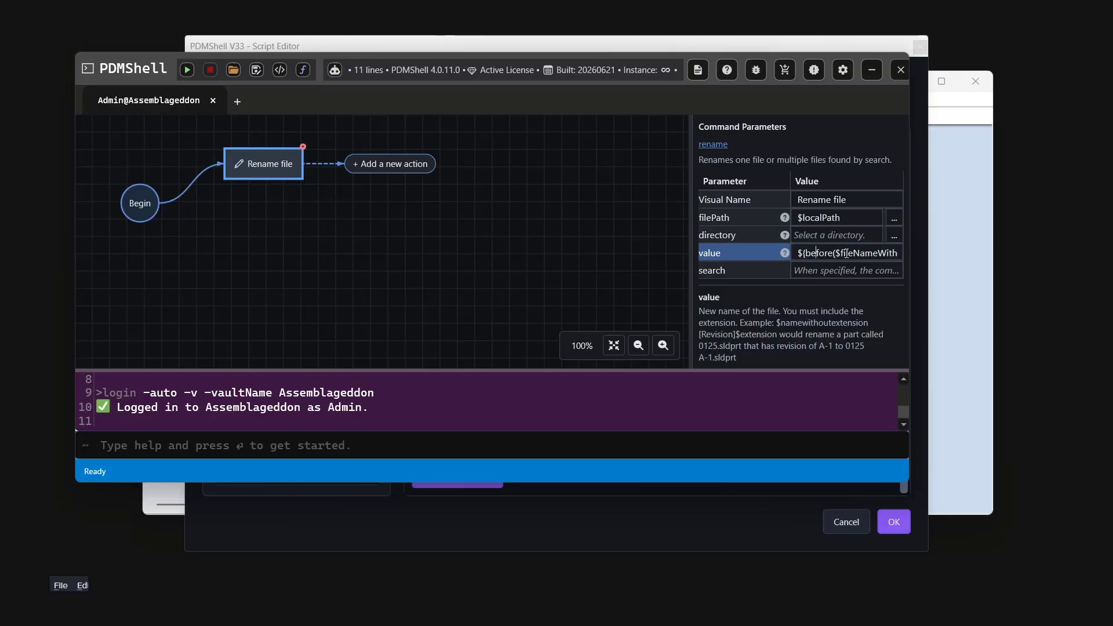
{"action": "left_click_drag", "start_coordinate": [798, 254], "coordinate": [915, 255]}
{"action": "key", "text": "ctrl+c"}
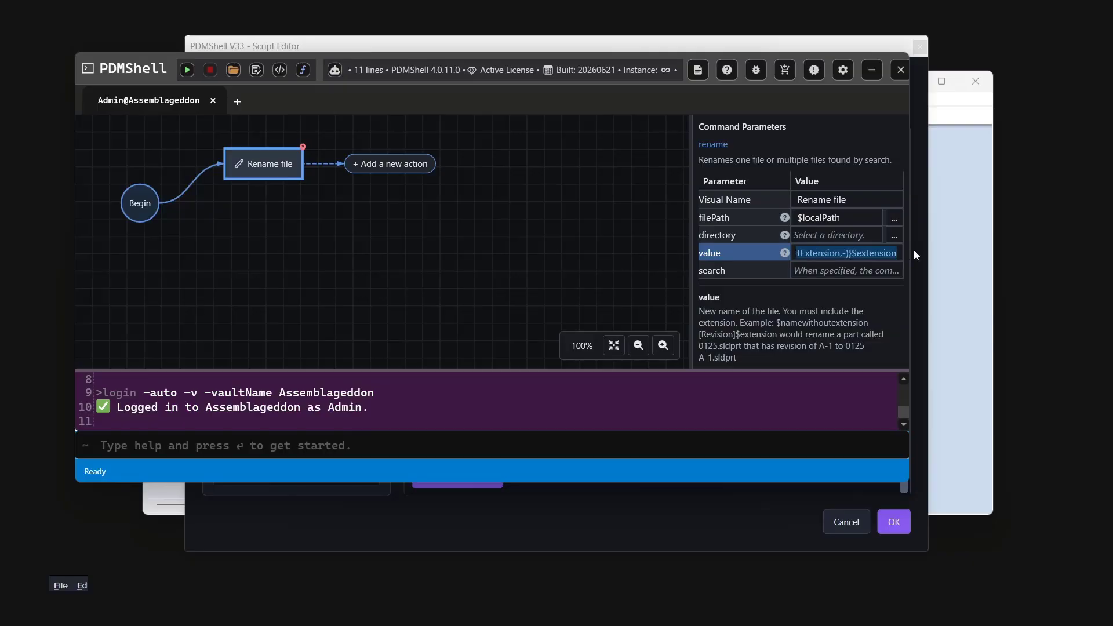
{"action": "left_click", "coordinate": [830, 252]}
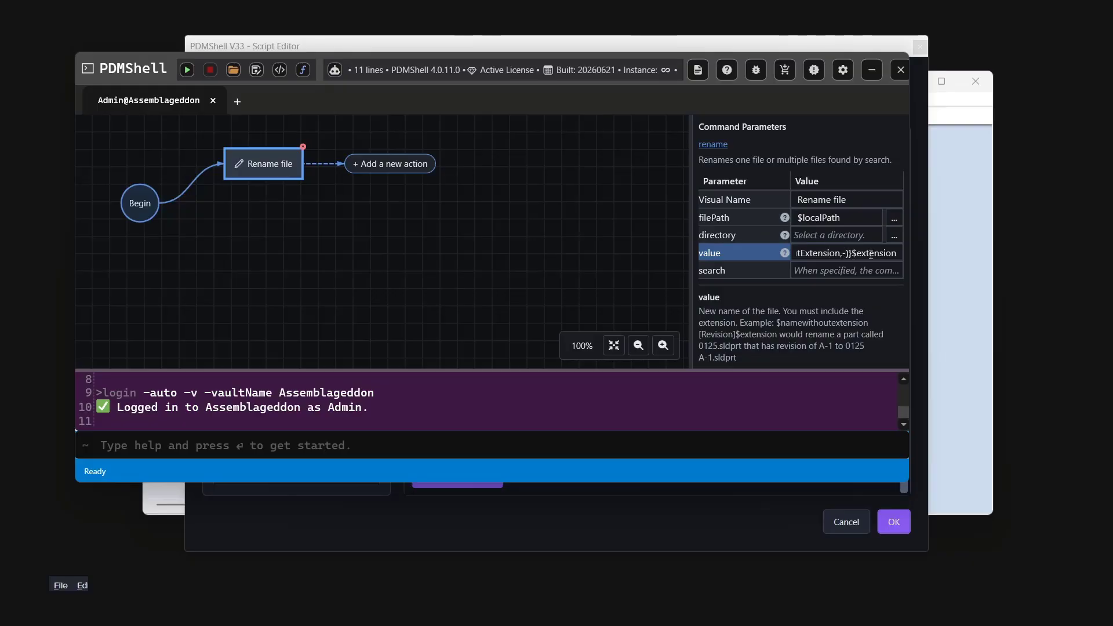
{"action": "left_click", "coordinate": [302, 70]}
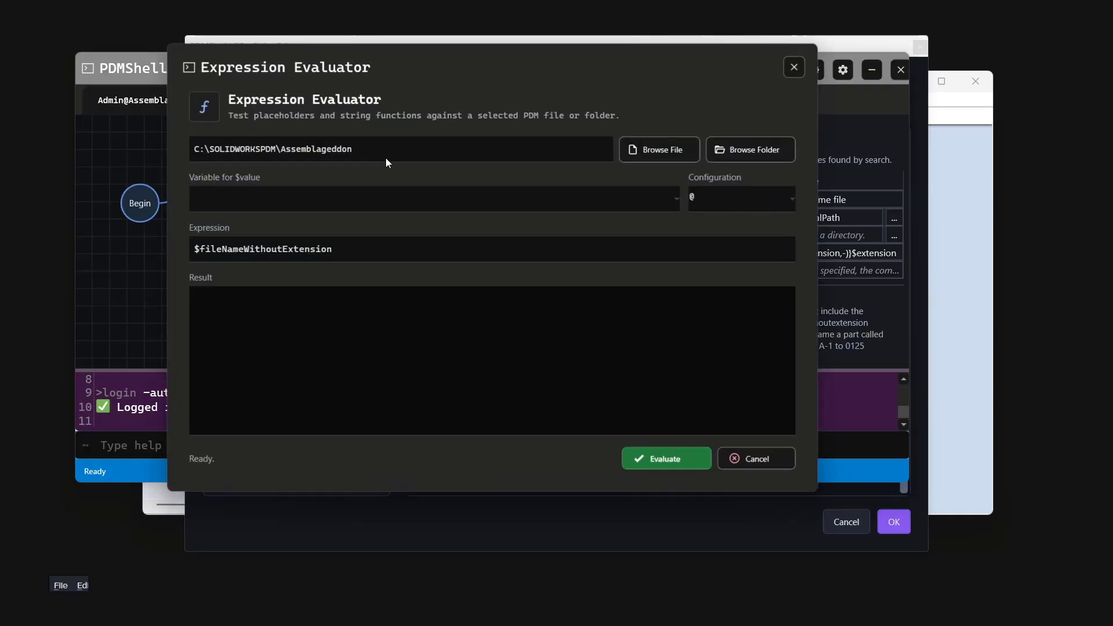
Enter ${before($fileNameWithoutExtension,-)}$extension as the Expression Evaluator's expression and close the evaluator without evaluating it.
{"action": "left_click_drag", "start_coordinate": [286, 67], "coordinate": [295, 65]}
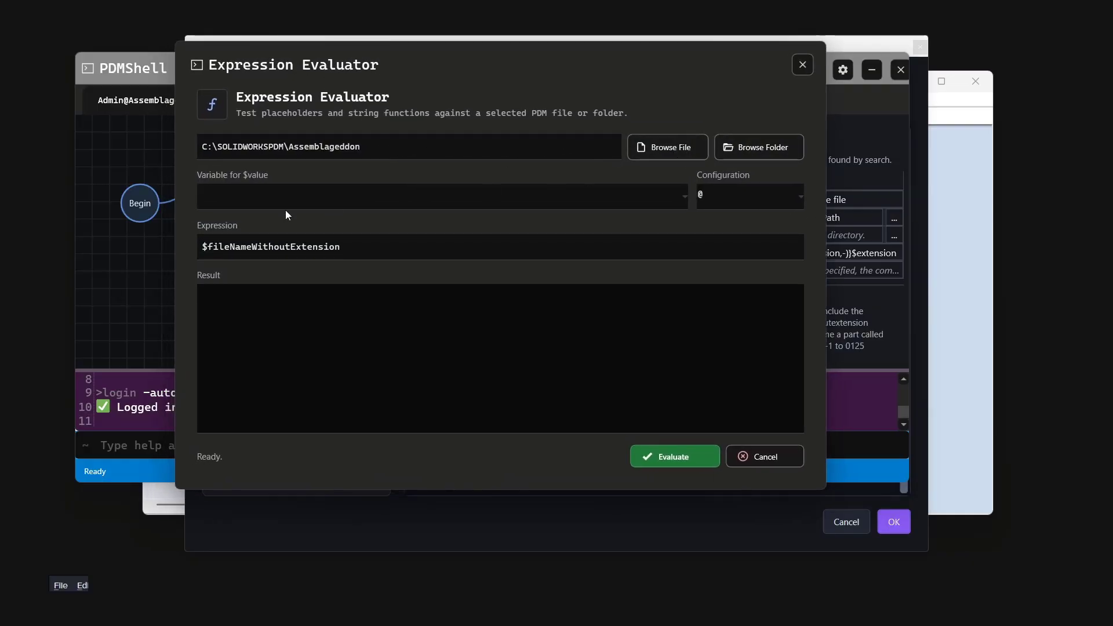
{"action": "left_click", "coordinate": [366, 249]}
{"action": "key", "text": "ctrl+a"}
{"action": "key", "text": "ctrl+v"}
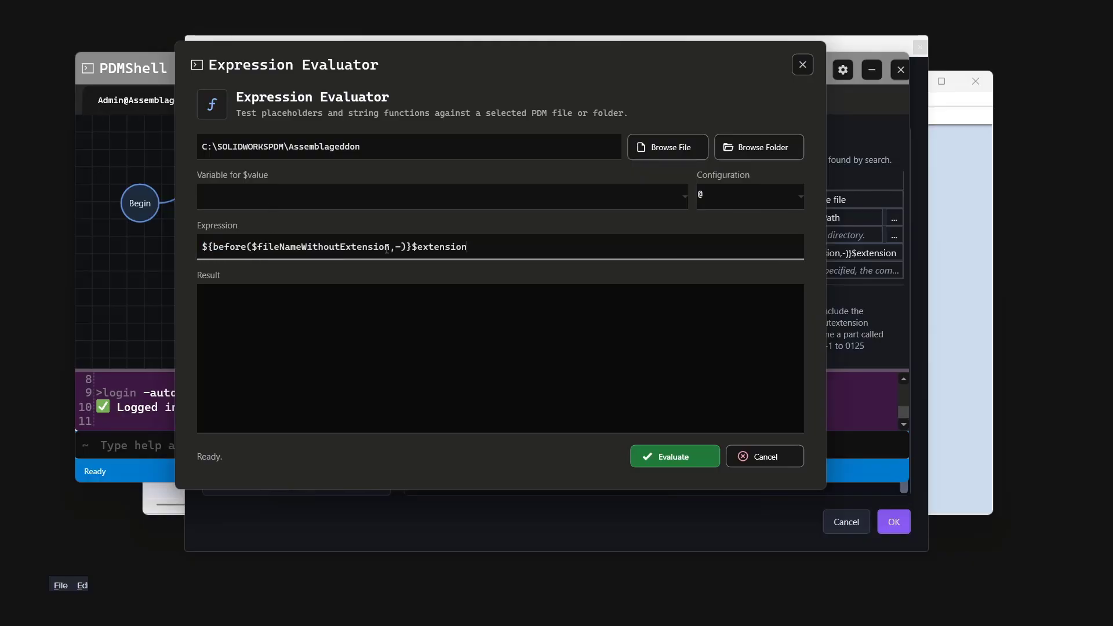
{"action": "left_click", "coordinate": [274, 320]}
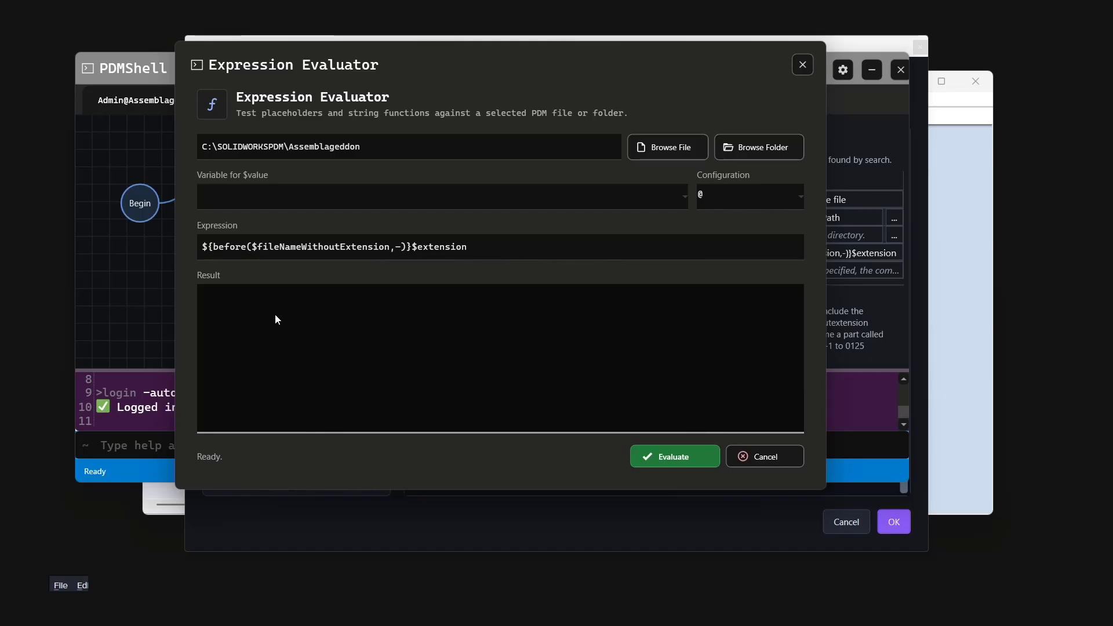
{"action": "left_click_drag", "start_coordinate": [373, 52], "coordinate": [332, 65]}
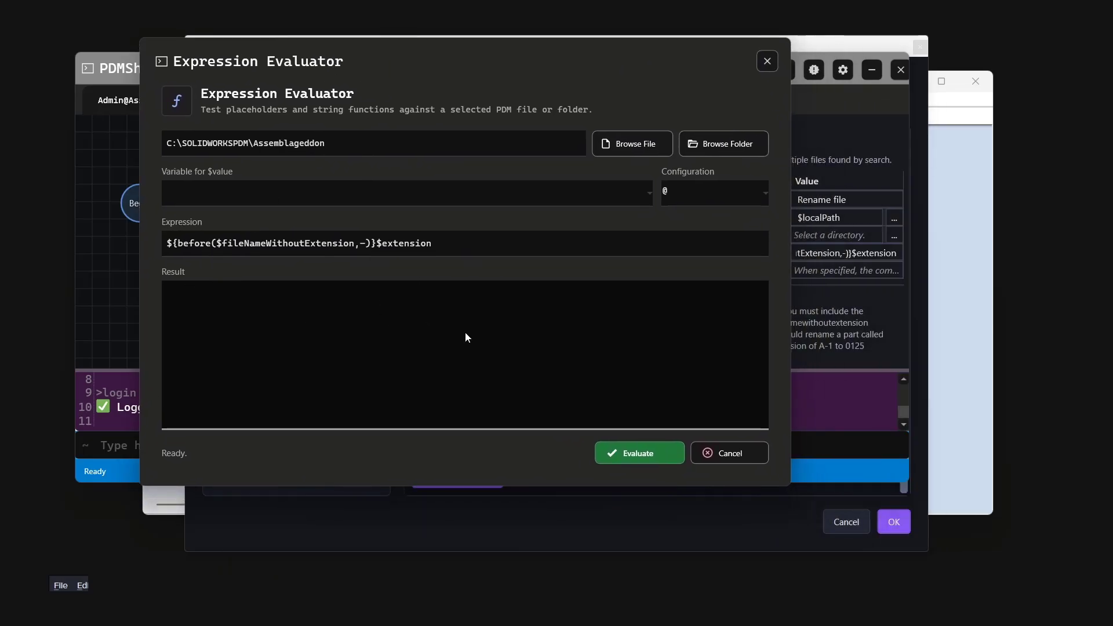
{"action": "left_click", "coordinate": [722, 459]}
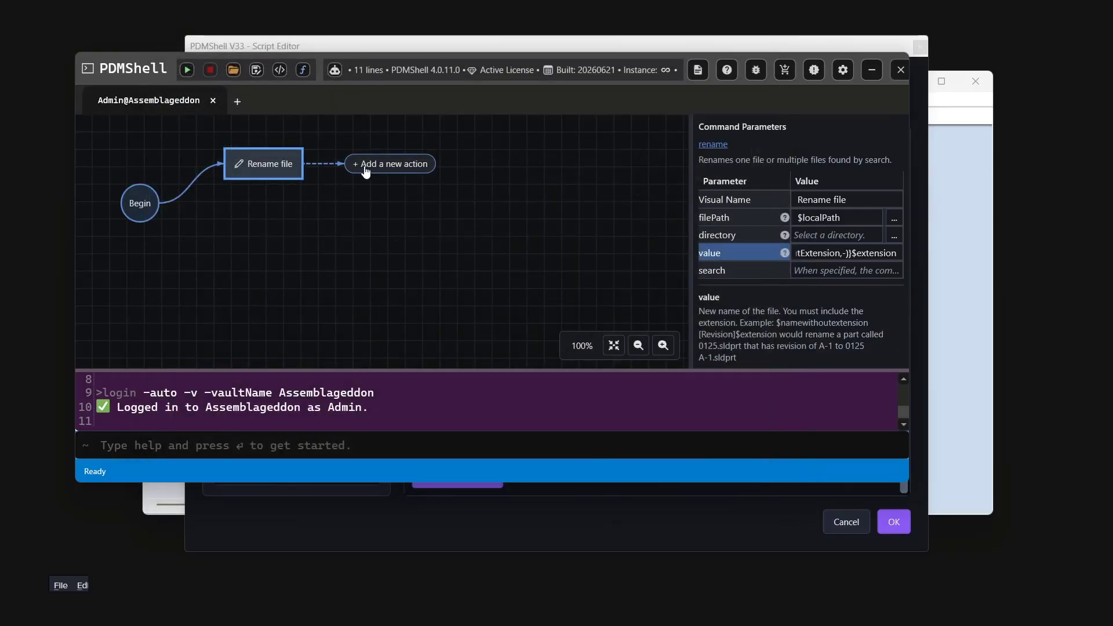
Add a Show message box action after the Rename file action.
{"action": "left_click_drag", "start_coordinate": [394, 164], "coordinate": [401, 209]}
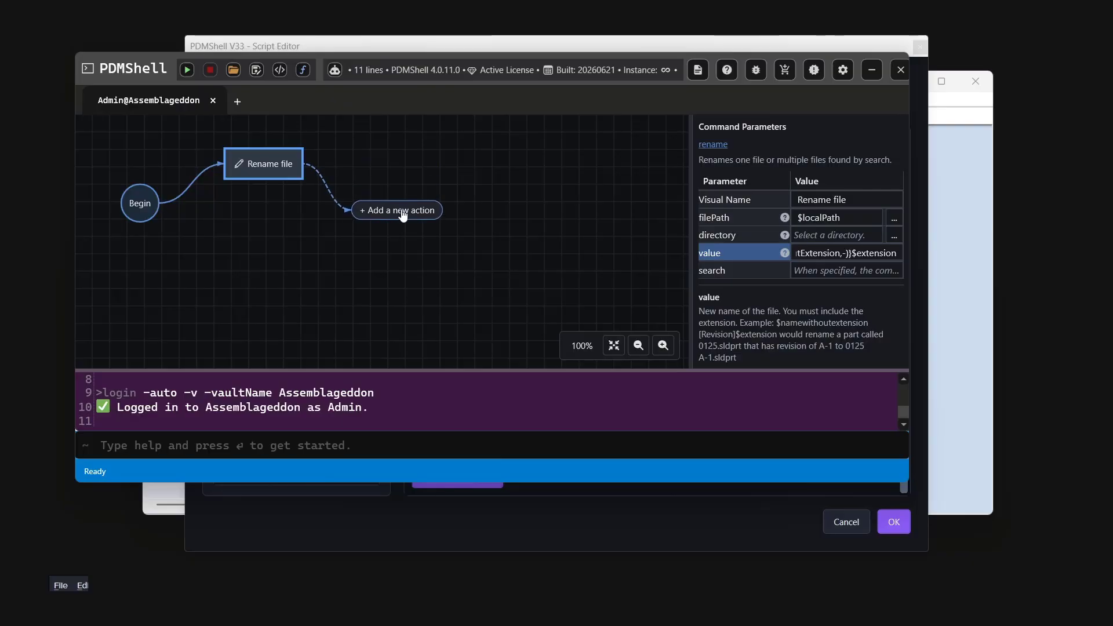
{"action": "left_click", "coordinate": [402, 211]}
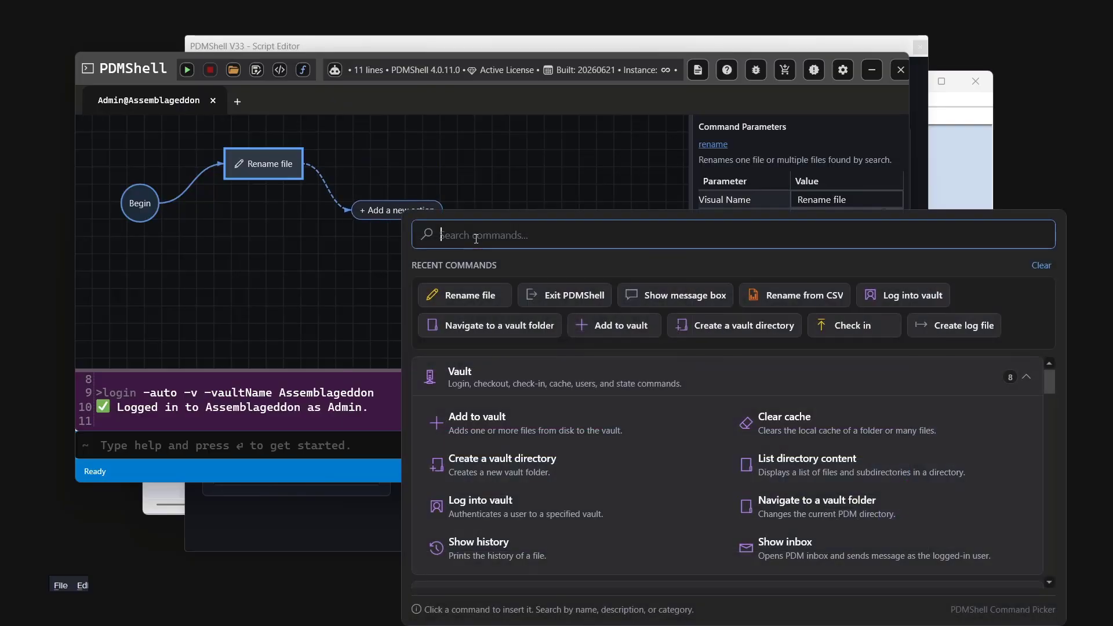
{"action": "type", "text": "msg"}
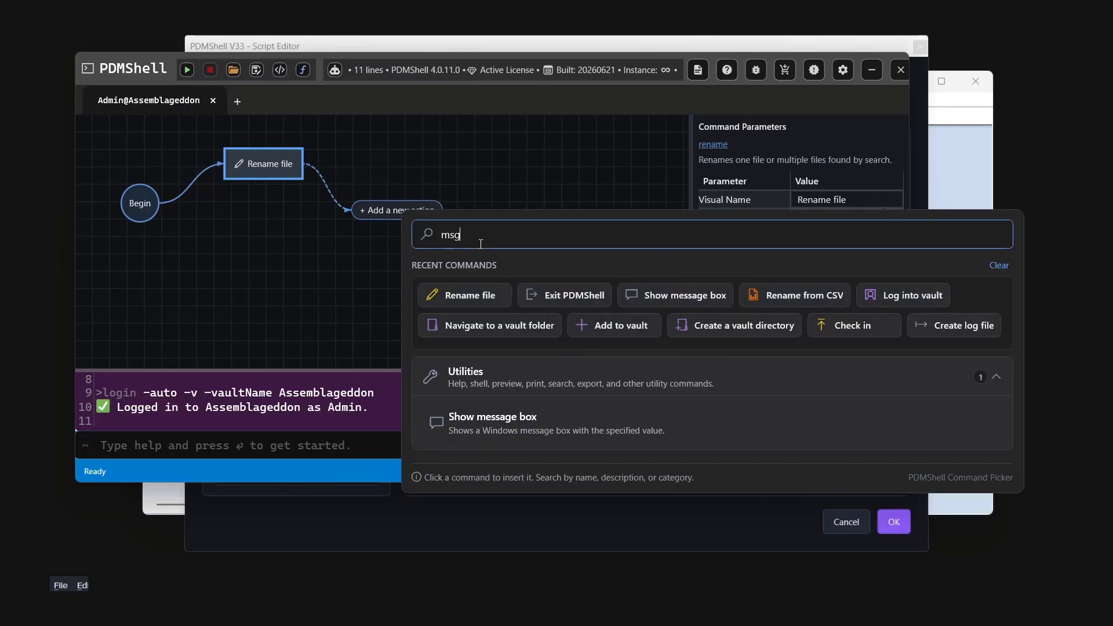
{"action": "left_click", "coordinate": [476, 414]}
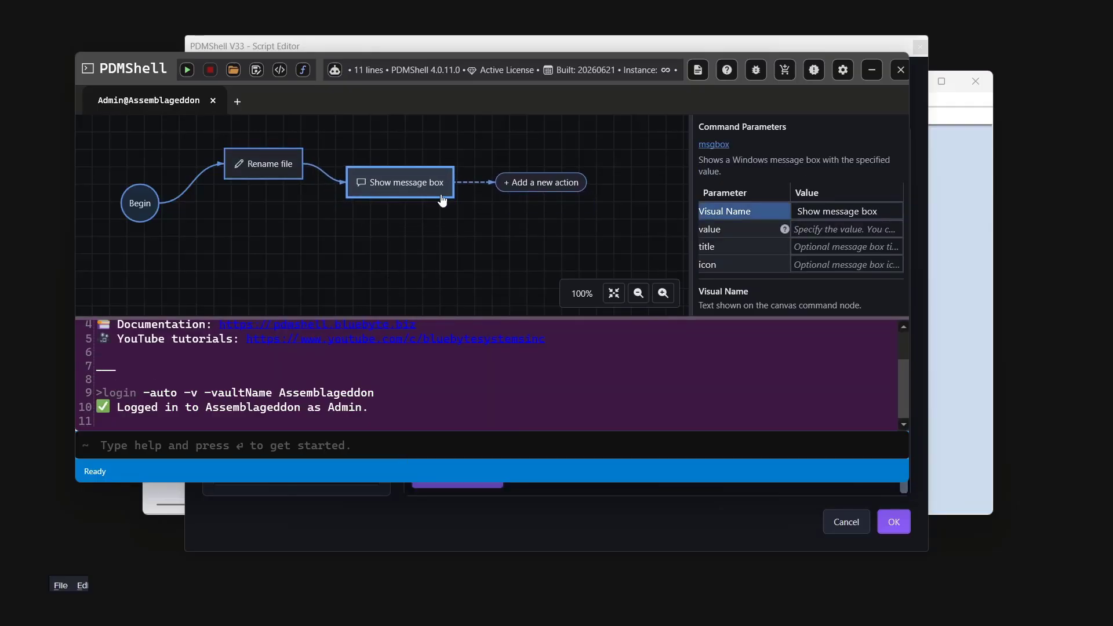
Set the message box value to "Rename complete!", its title to "Rename Script" and its icon to Information.
{"action": "left_click", "coordinate": [824, 231]}
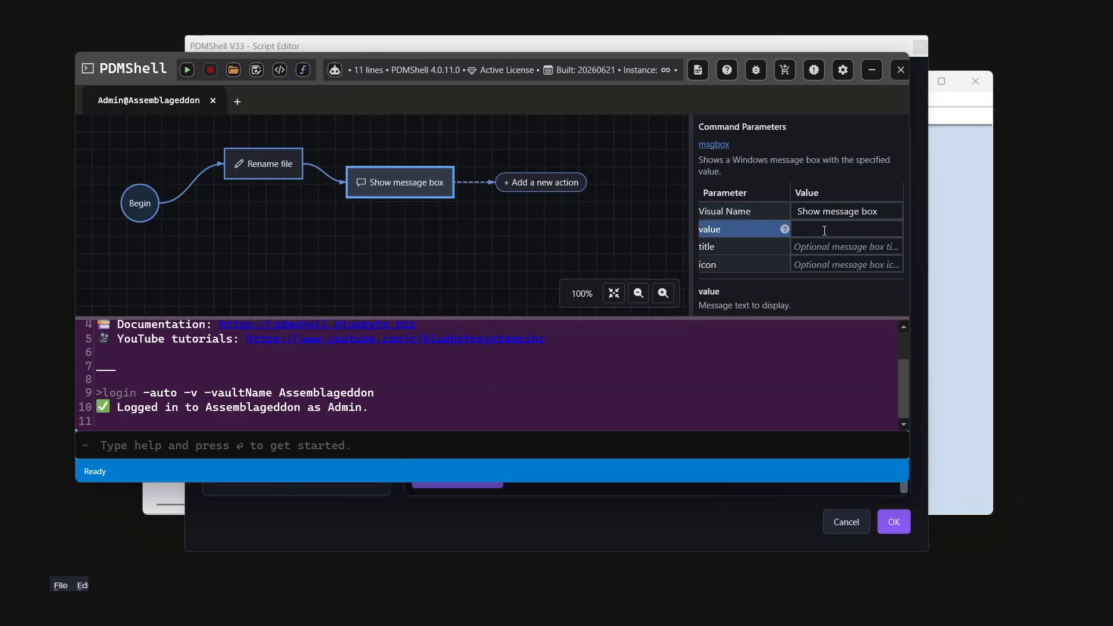
{"action": "type", "text": "Rename complete!"}
{"action": "left_click", "coordinate": [854, 249]}
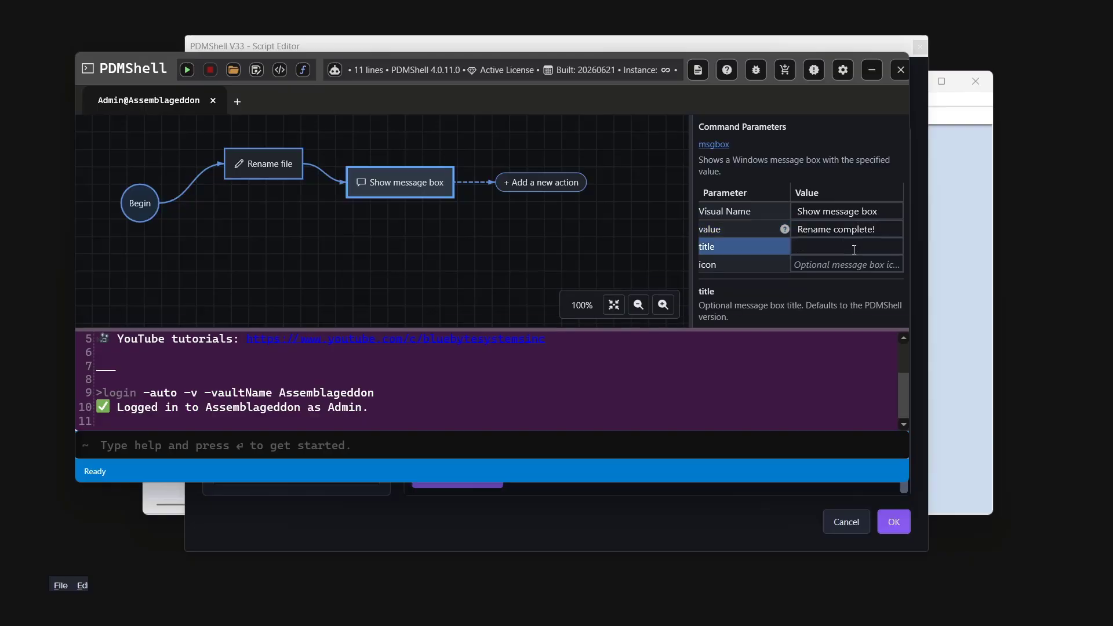
{"action": "type", "text": "Rename Script"}
{"action": "key", "text": "Tab"}
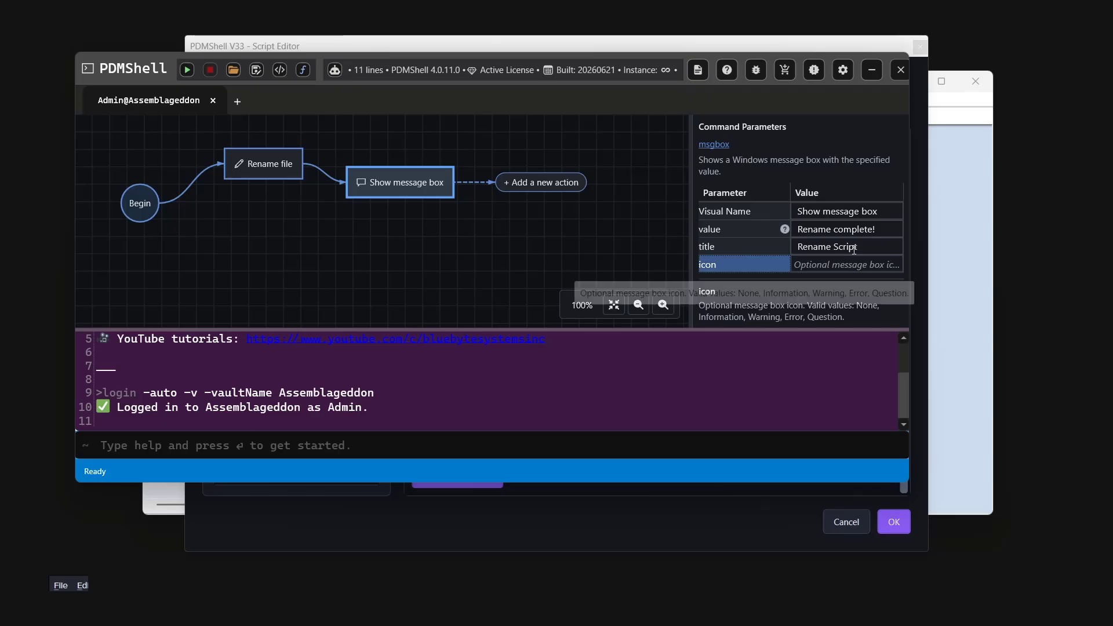
{"action": "left_click", "coordinate": [807, 262]}
{"action": "type", "text": "Information"}
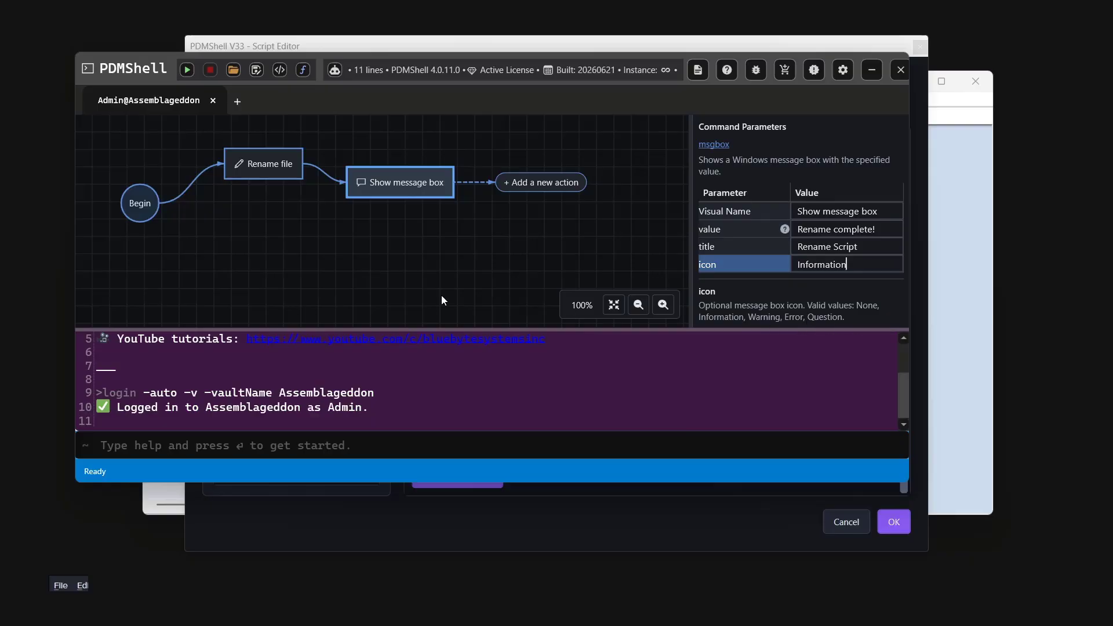
{"action": "left_click", "coordinate": [440, 258]}
Add an Exit PDMShell action after the message box and turn on its silent option.
{"action": "left_click", "coordinate": [532, 182]}
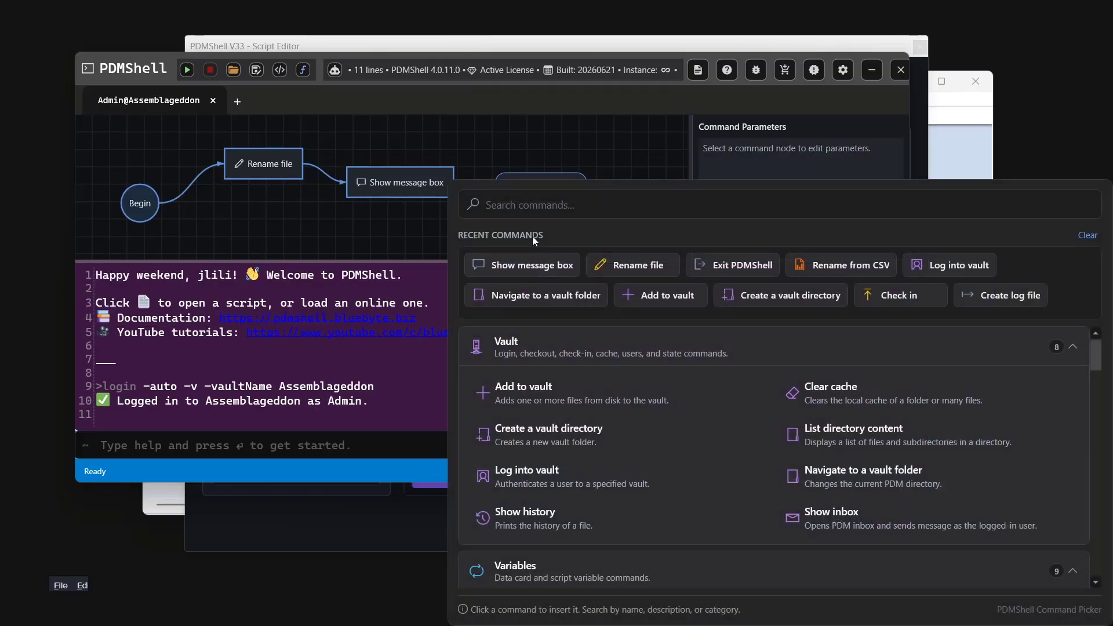
{"action": "type", "text": "exit"}
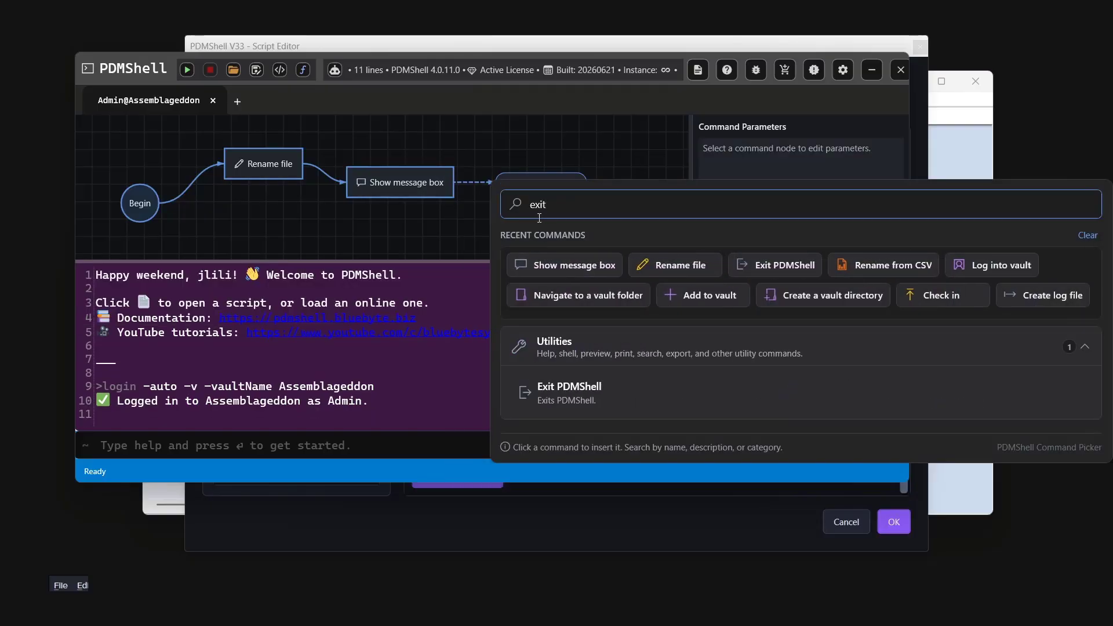
{"action": "left_click", "coordinate": [568, 387]}
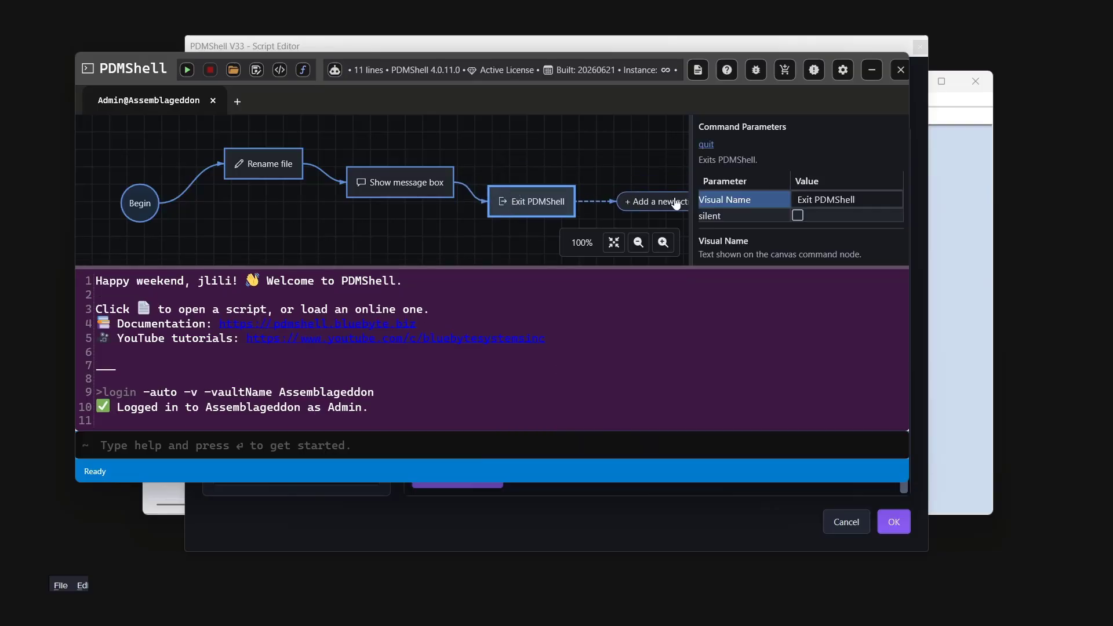
{"action": "left_click", "coordinate": [798, 215]}
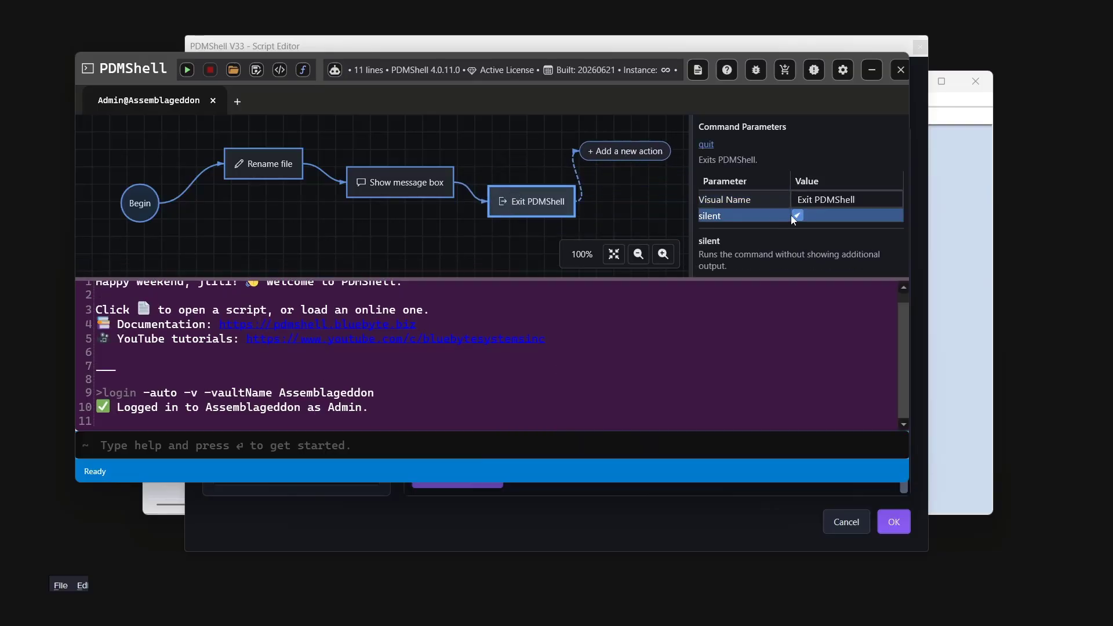
{"action": "left_click", "coordinate": [353, 232]}
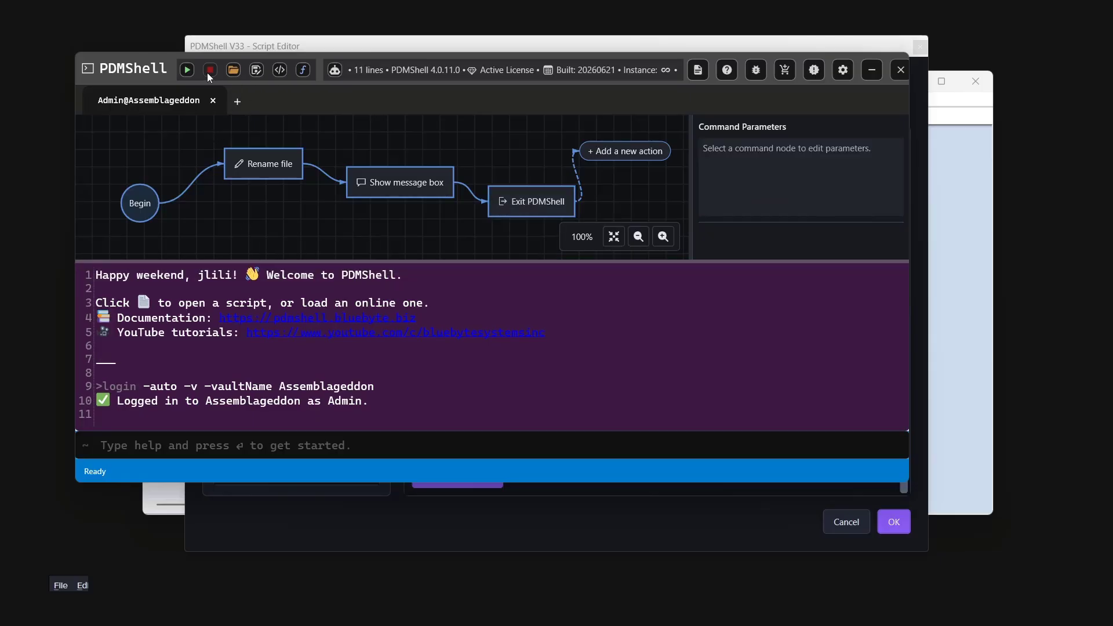
Save the script and close PDMShell to reload the code in the Script Editor.
{"action": "left_click", "coordinate": [258, 71]}
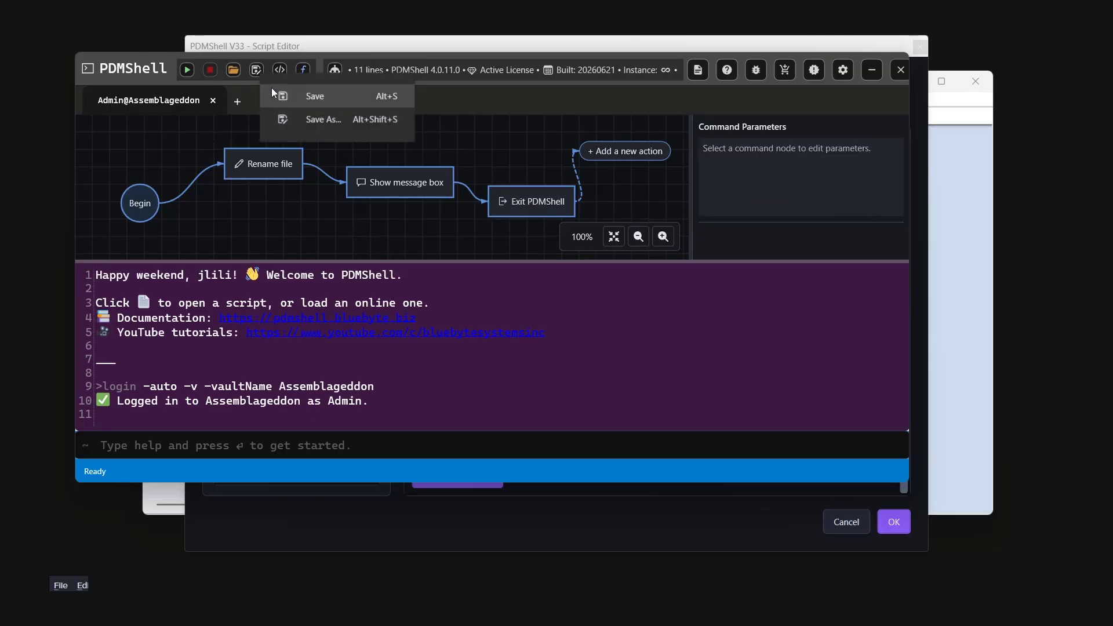
{"action": "left_click", "coordinate": [274, 93]}
{"action": "left_click", "coordinate": [633, 352]}
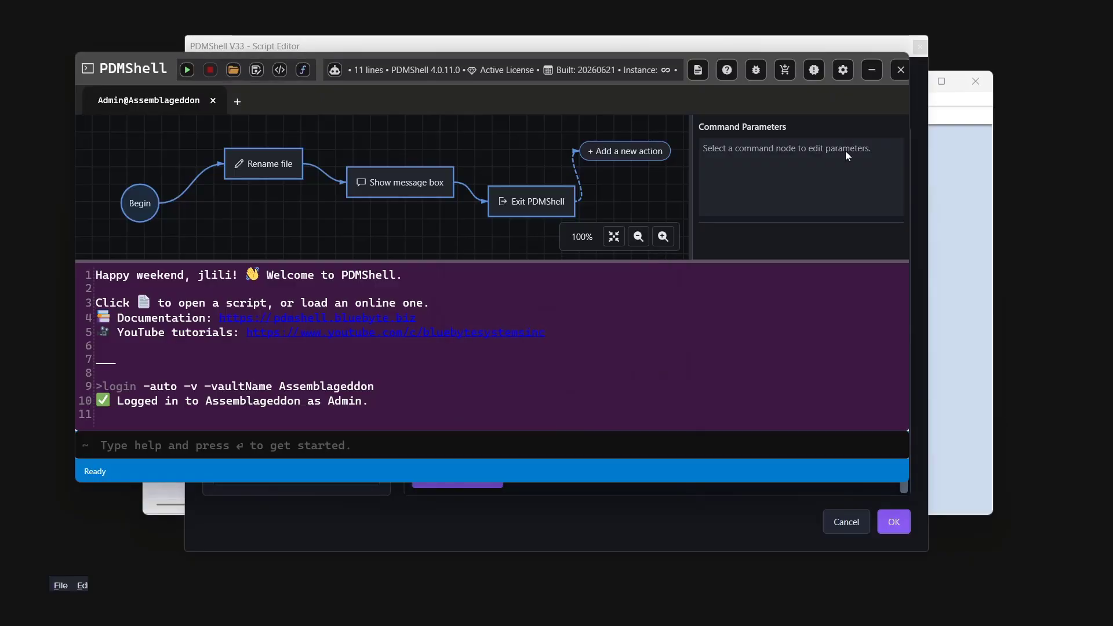
{"action": "left_click", "coordinate": [896, 72]}
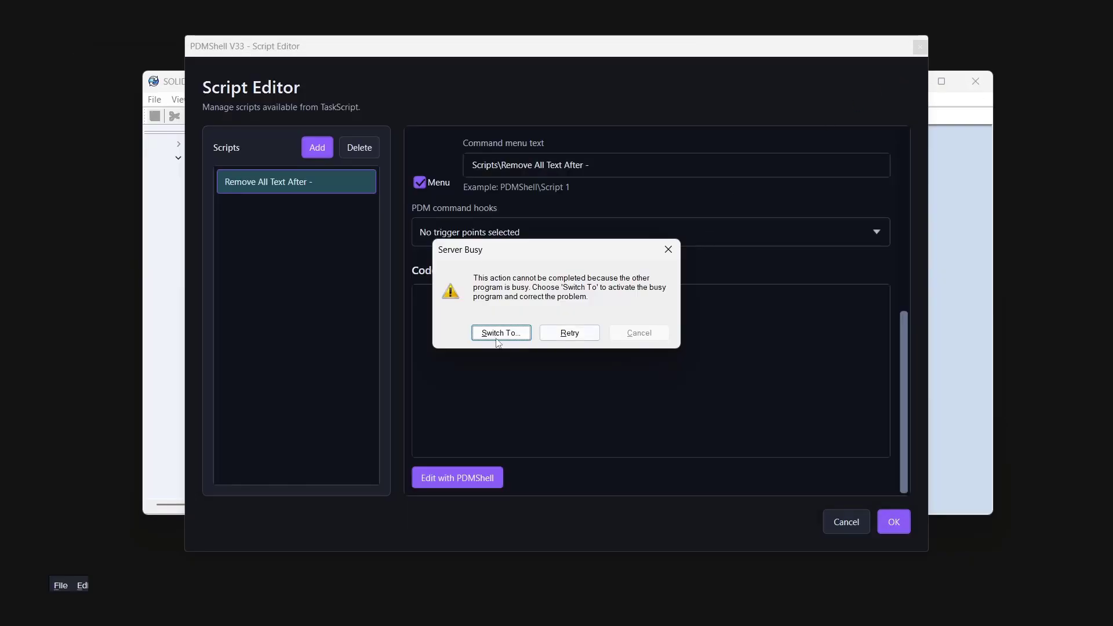
{"action": "left_click", "coordinate": [558, 335]}
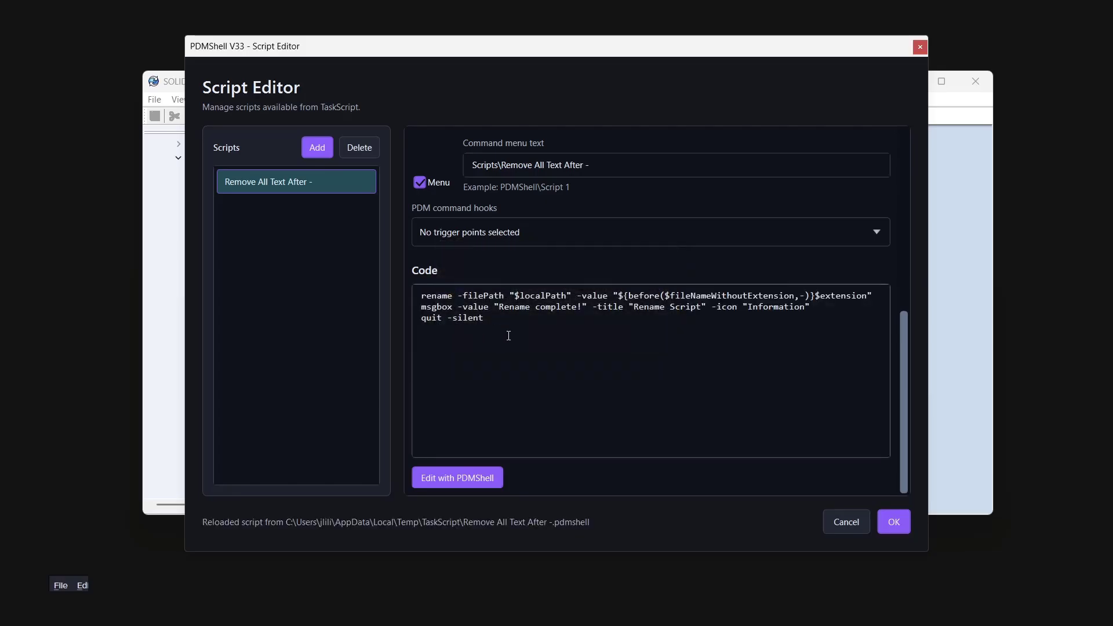
Check the reloaded code and trigger settings of the Remove All Text After - script and accept the Script Editor changes.
{"action": "left_click", "coordinate": [508, 336]}
{"action": "key", "text": "ctrl+a"}
{"action": "left_click", "coordinate": [507, 331]}
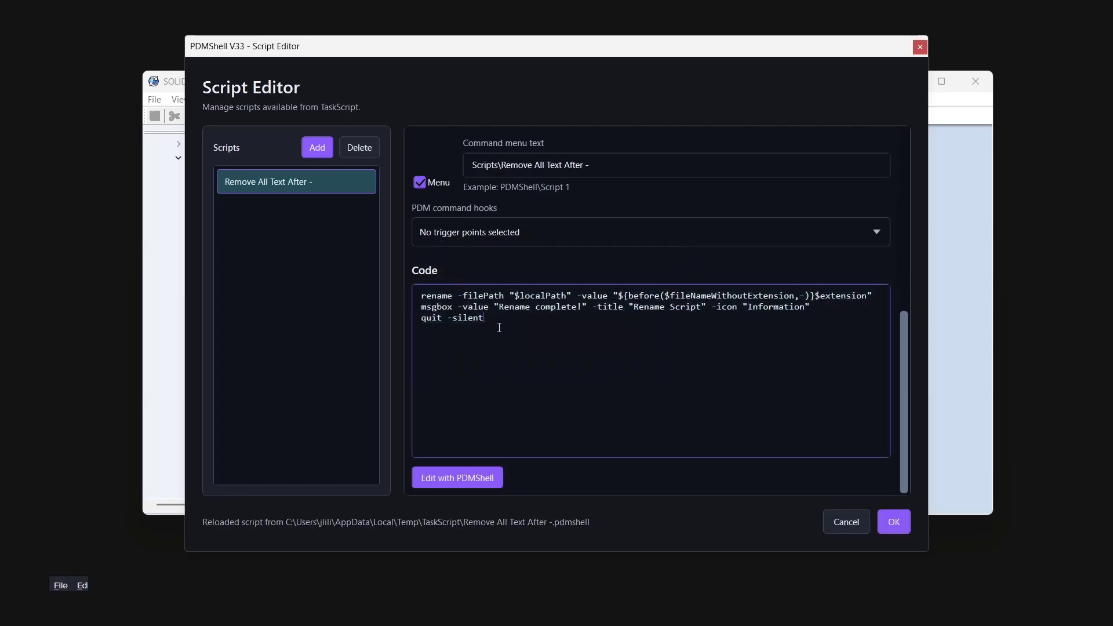
{"action": "scroll", "coordinate": [496, 326], "scroll_direction": "up", "scroll_amount": 5}
{"action": "scroll", "coordinate": [491, 319], "scroll_direction": "down", "scroll_amount": 5}
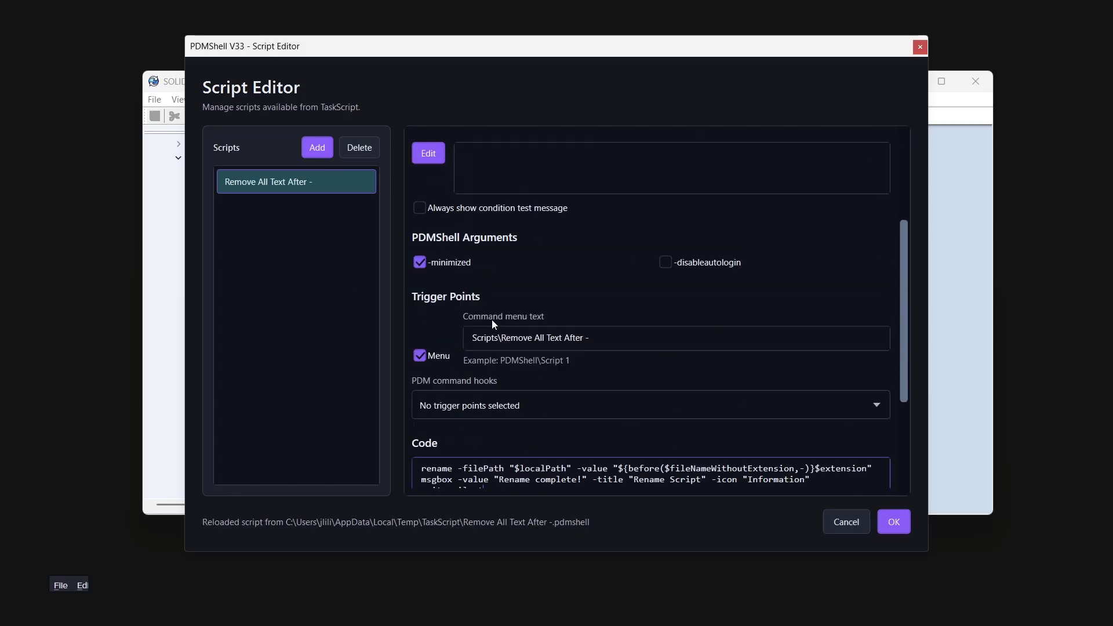
{"action": "left_click", "coordinate": [902, 524]}
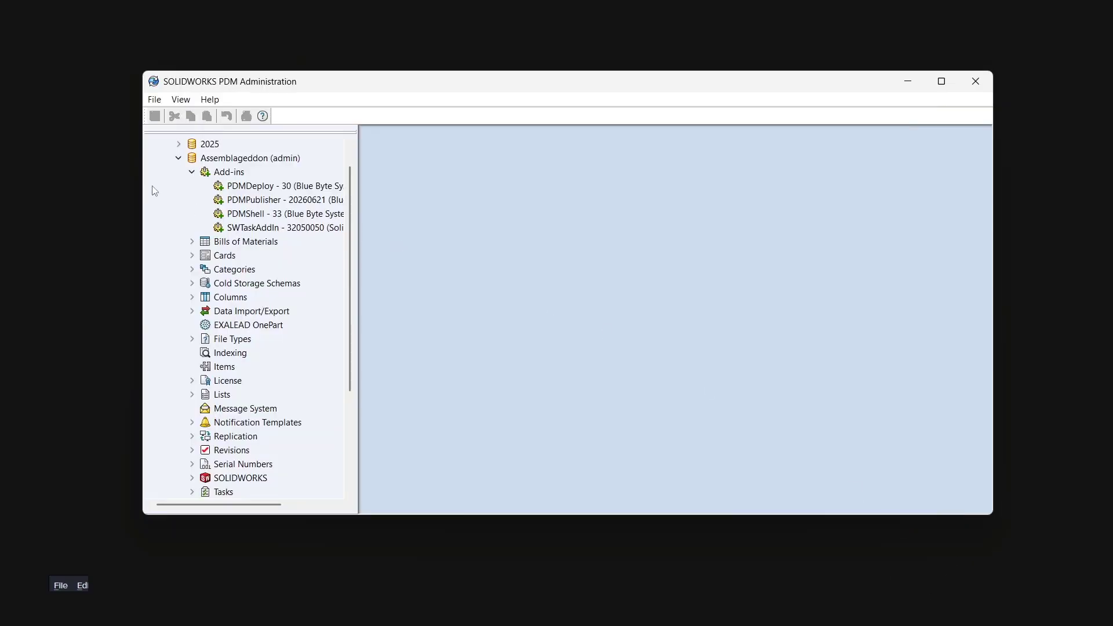
Switch to File Explorer, open Projects\Speaker_001 in the Assemblageddon vault and show its files in Details view.
{"action": "right_click", "coordinate": [228, 162]}
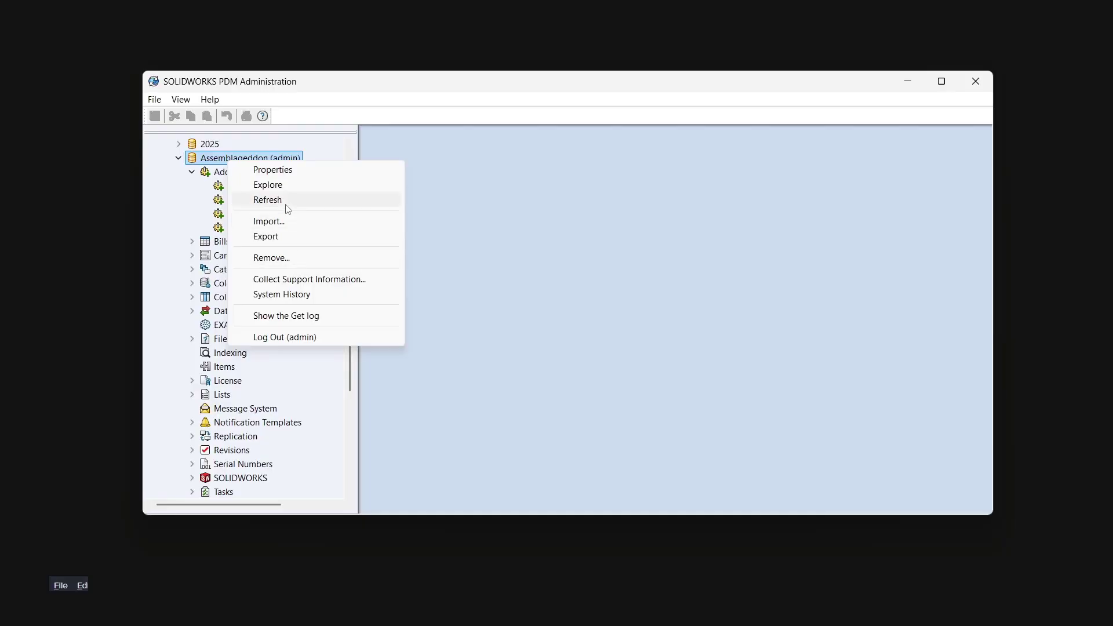
{"action": "left_click", "coordinate": [586, 325]}
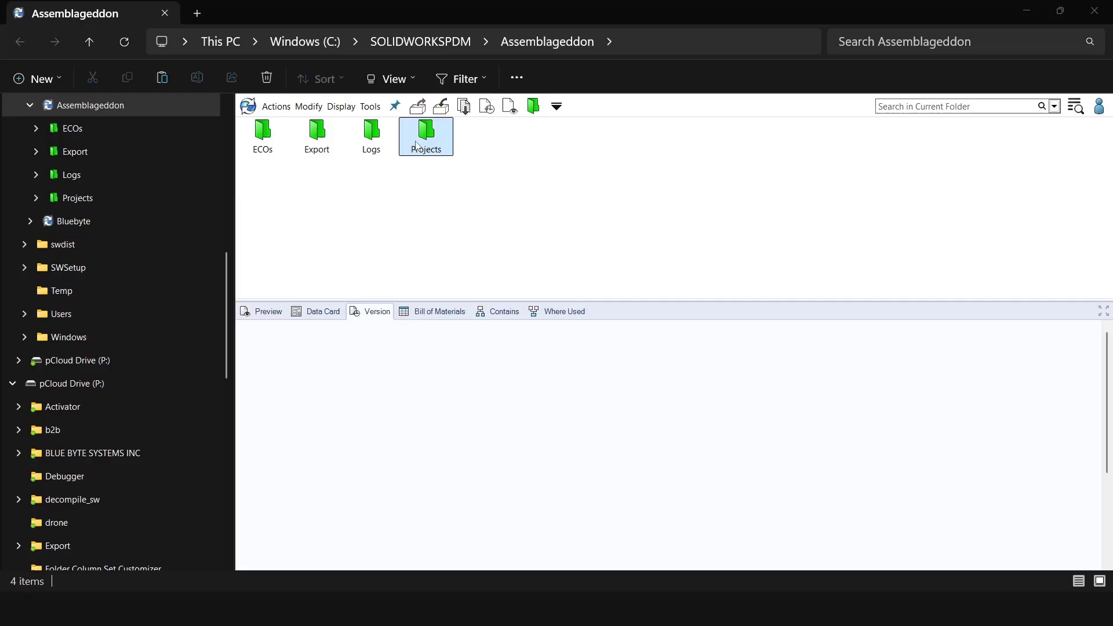
{"action": "double_click", "coordinate": [416, 145]}
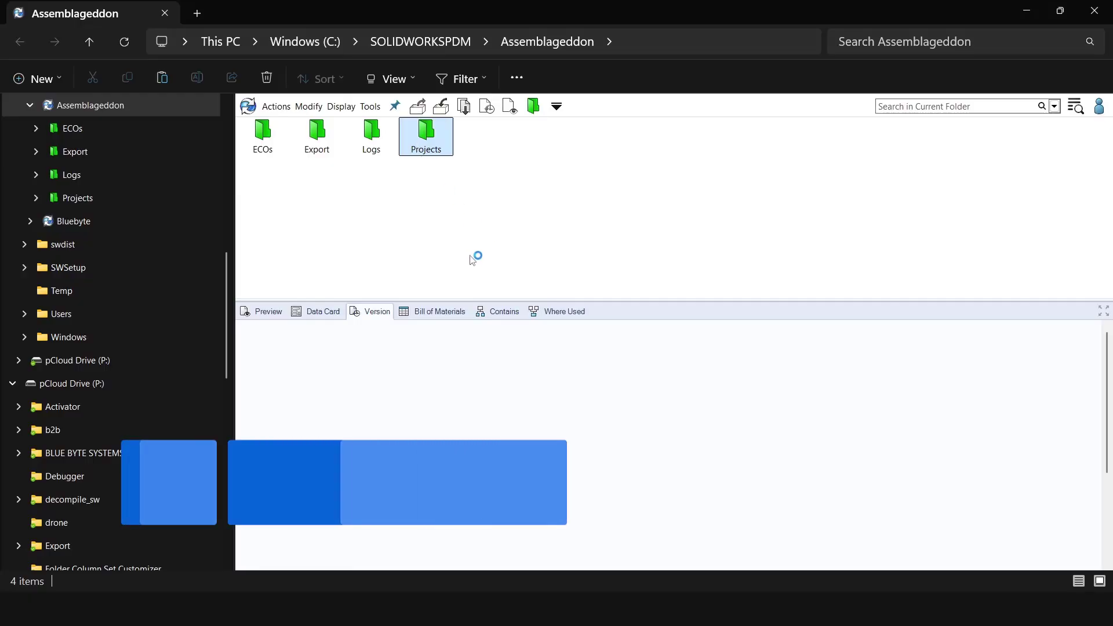
{"action": "double_click", "coordinate": [274, 143]}
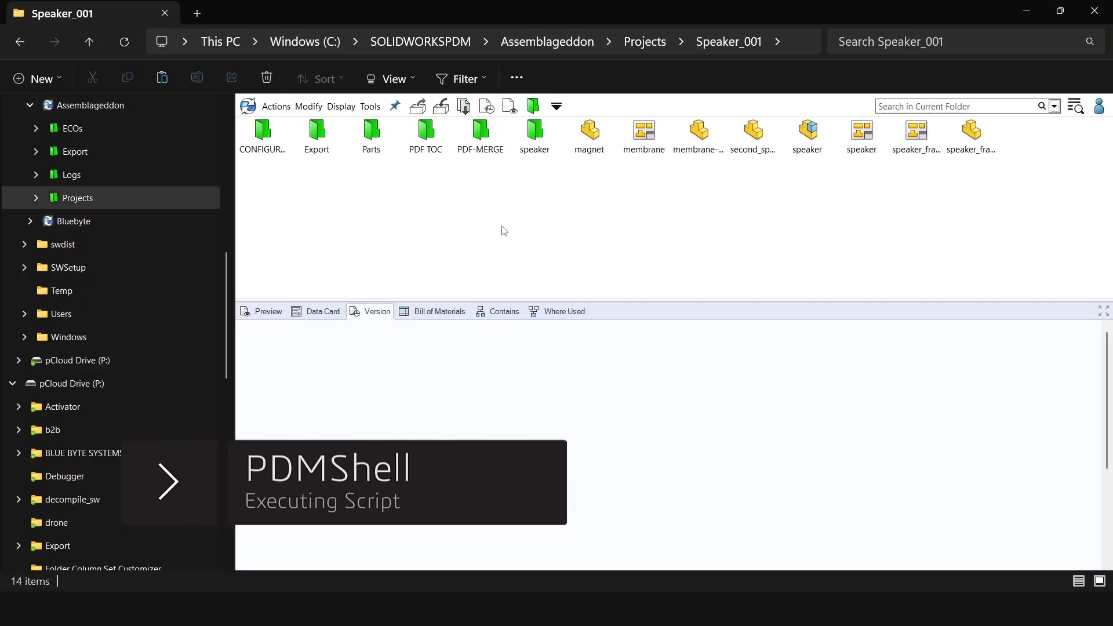
{"action": "right_click", "coordinate": [530, 251]}
{"action": "mouse_move", "coordinate": [531, 238]}
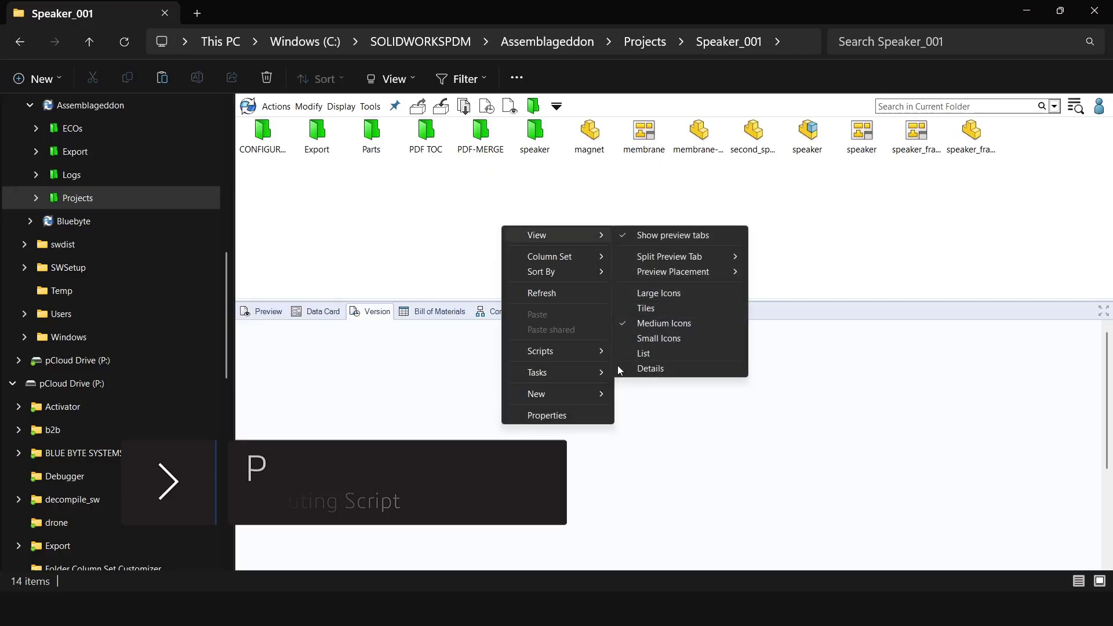
{"action": "left_click", "coordinate": [659, 363]}
{"action": "scroll", "coordinate": [448, 224], "scroll_direction": "down", "scroll_amount": 1}
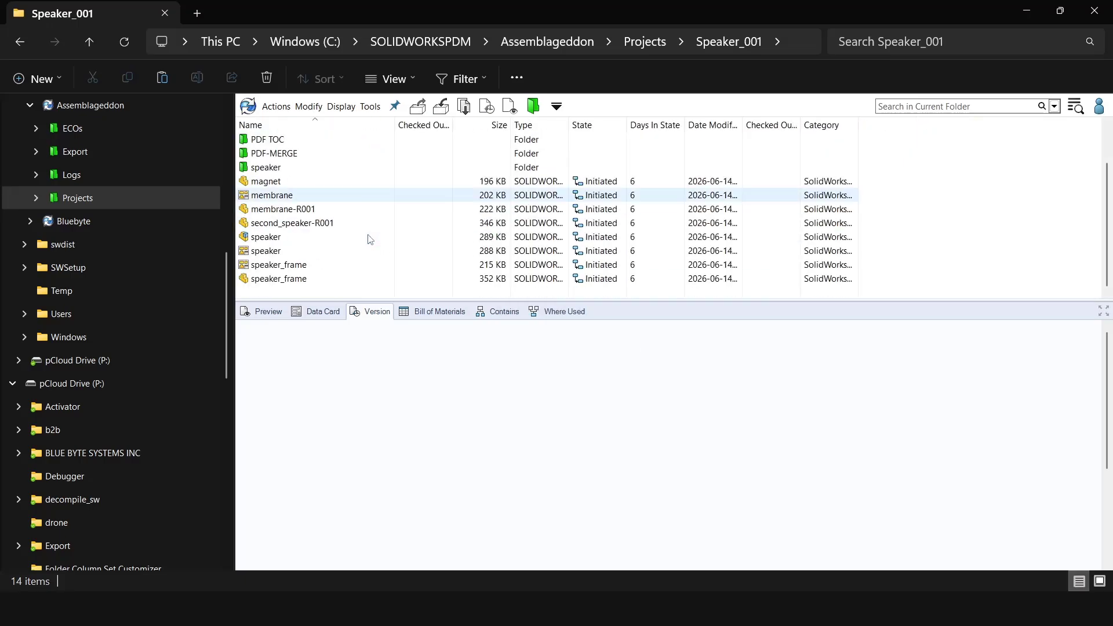
Run the Remove All Text After - script on membrane-R001 and second_speaker-R001, and dismiss its message box.
{"action": "left_click", "coordinate": [283, 210]}
{"action": "left_click", "coordinate": [278, 226], "text": "ctrl"}
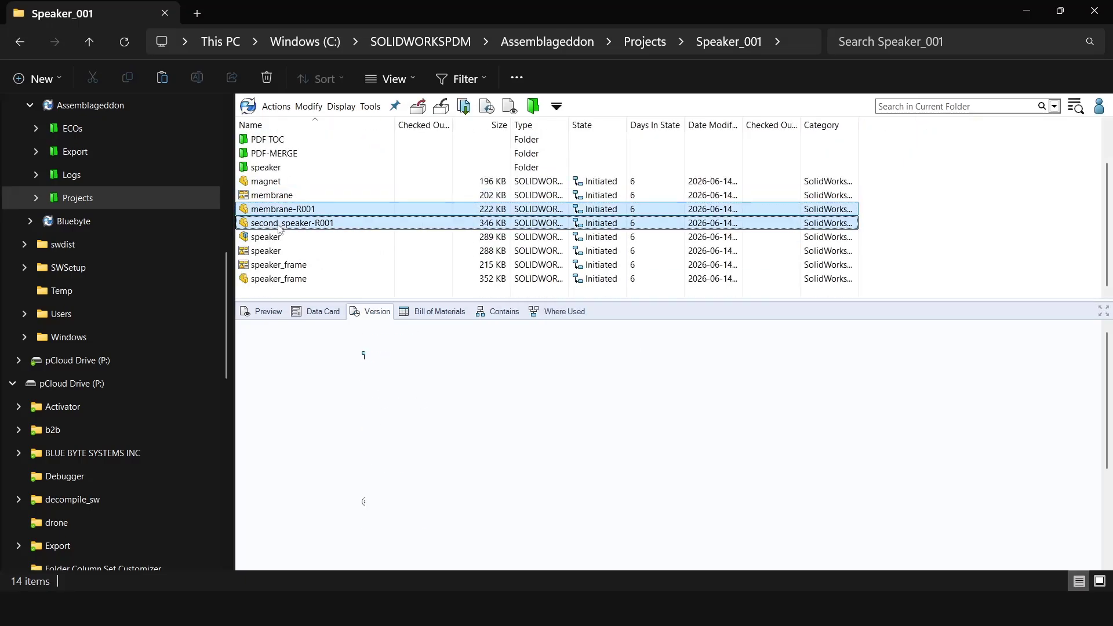
{"action": "right_click", "coordinate": [277, 225]}
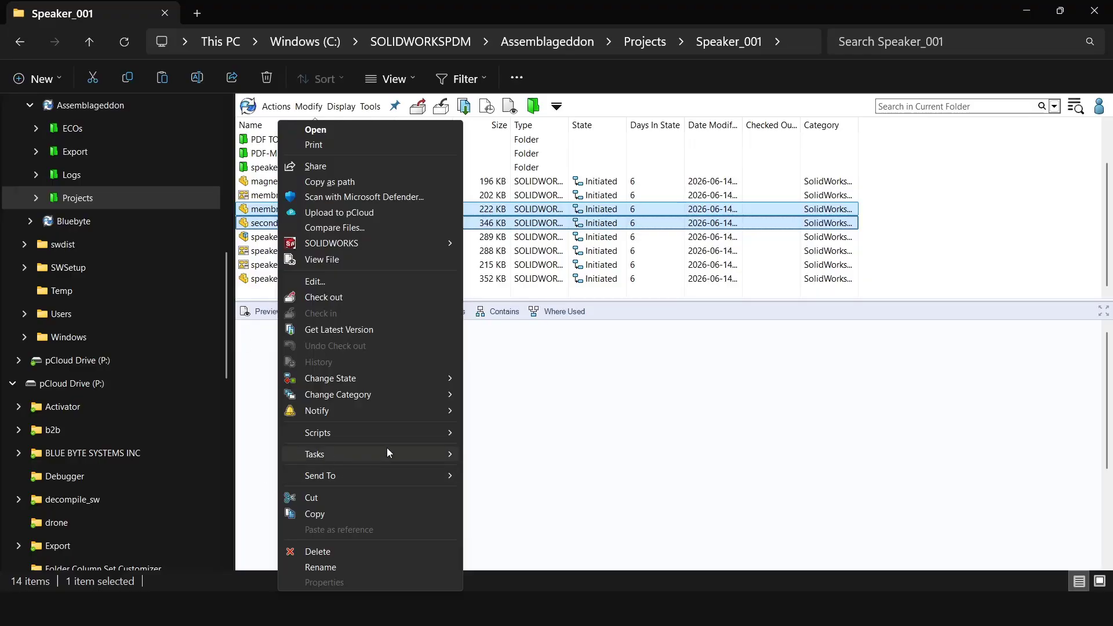
{"action": "mouse_move", "coordinate": [385, 434]}
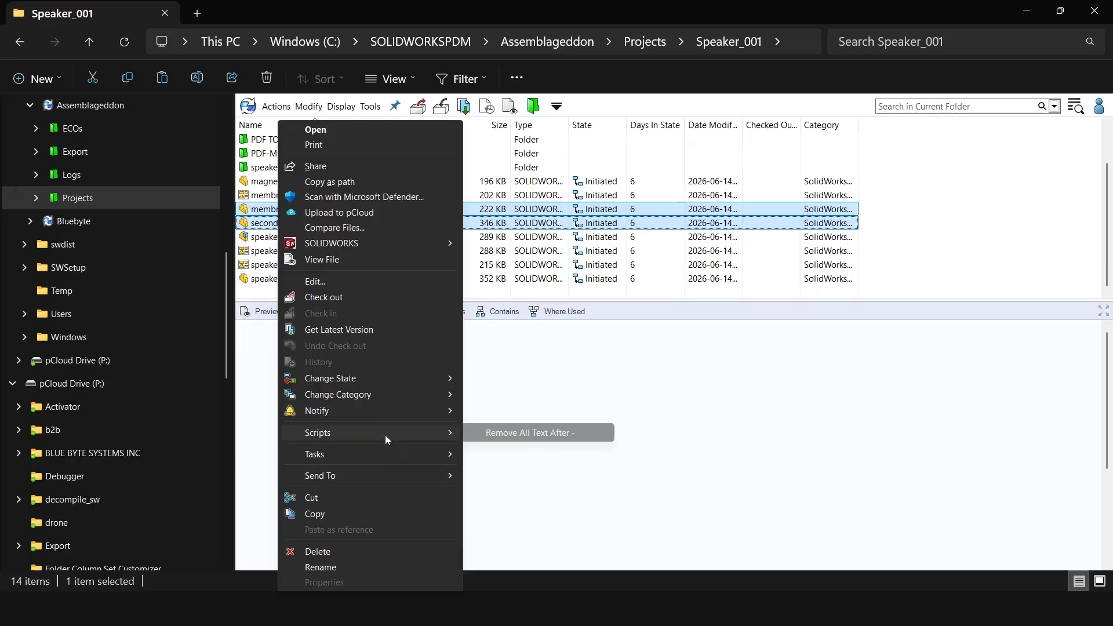
{"action": "left_click", "coordinate": [505, 436]}
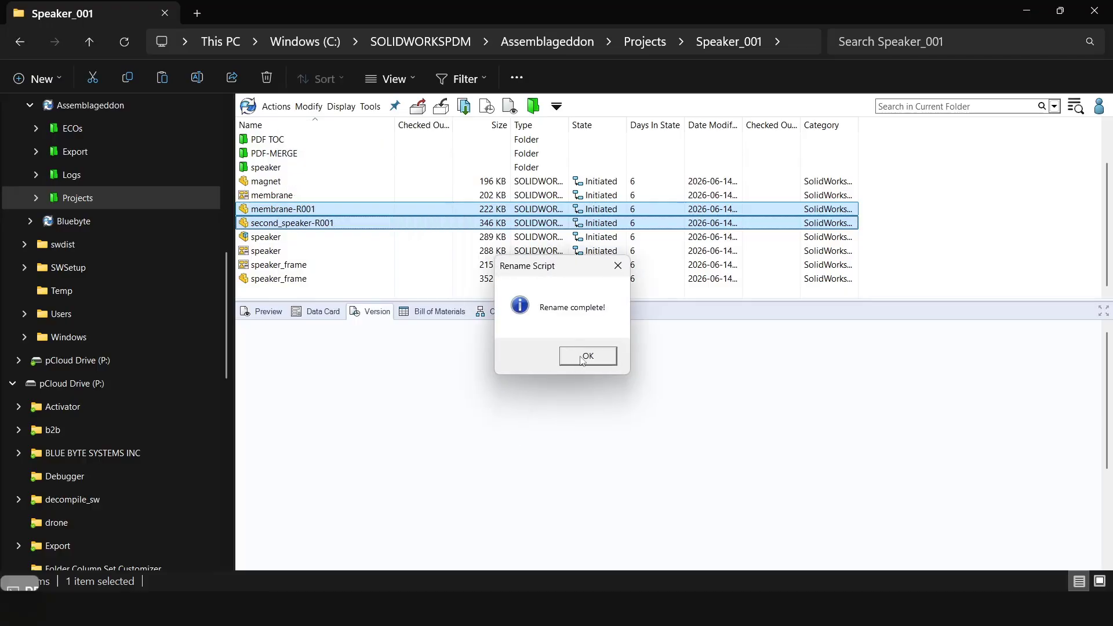
{"action": "left_click", "coordinate": [587, 357]}
{"action": "left_click", "coordinate": [1027, 368]}
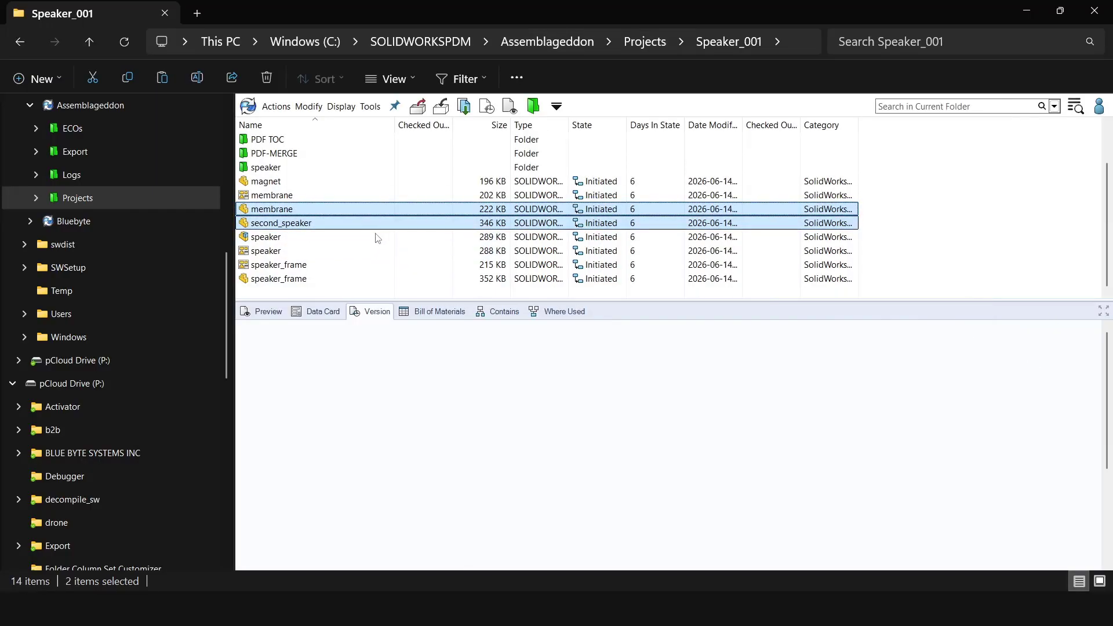
{"action": "left_click", "coordinate": [984, 219]}
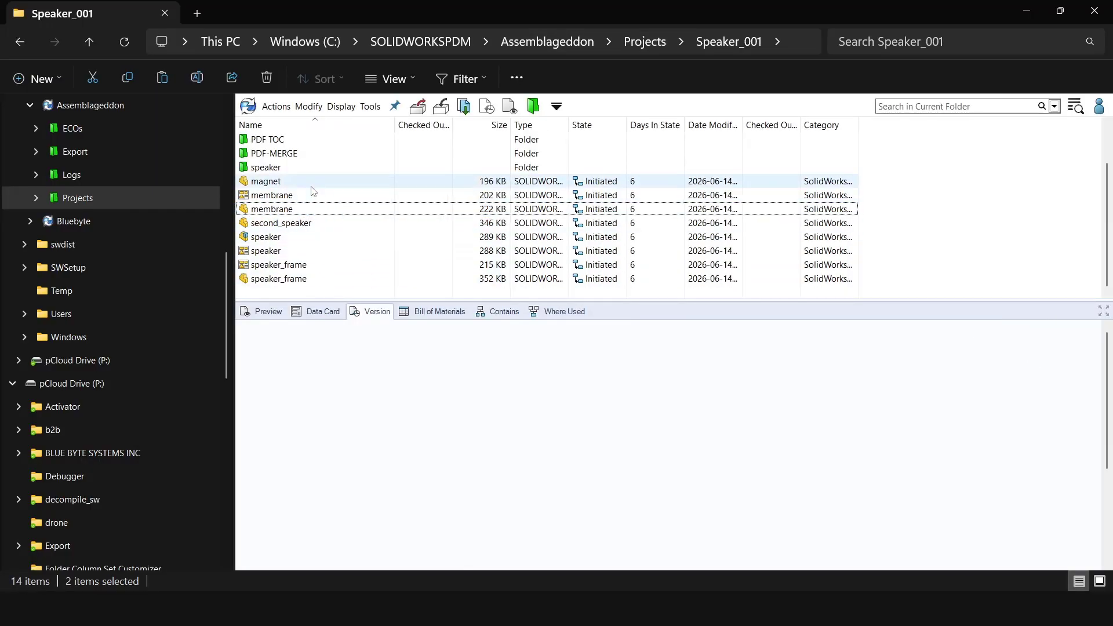